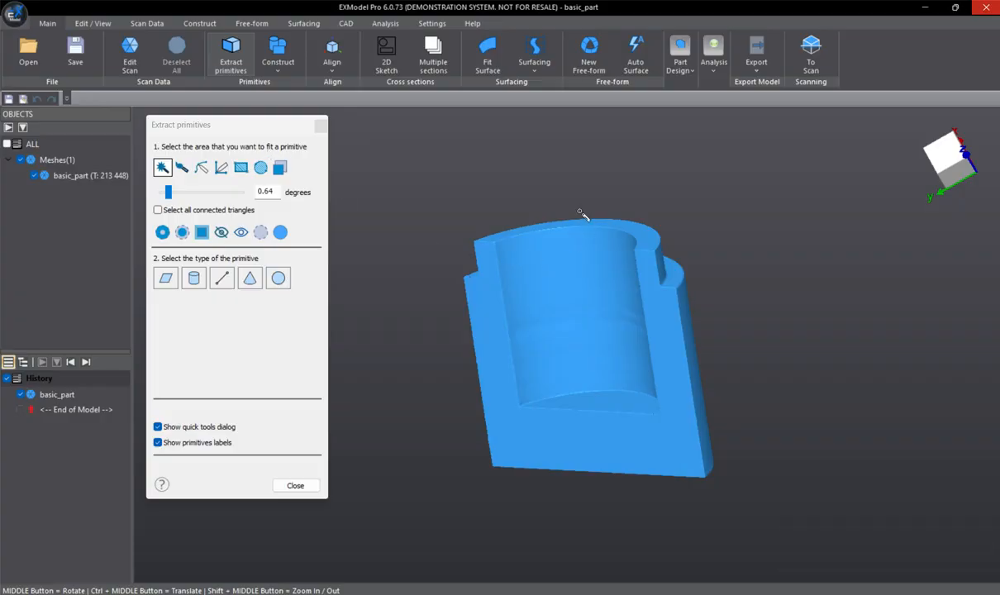
# - Select the flat cut face of the mesh with a 0.32 degree selection tolerance and create a fitted plane, keeping the extraction dialog open
pyautogui.moveTo(553, 203); pyautogui.dragTo(659, 265, button='middle')
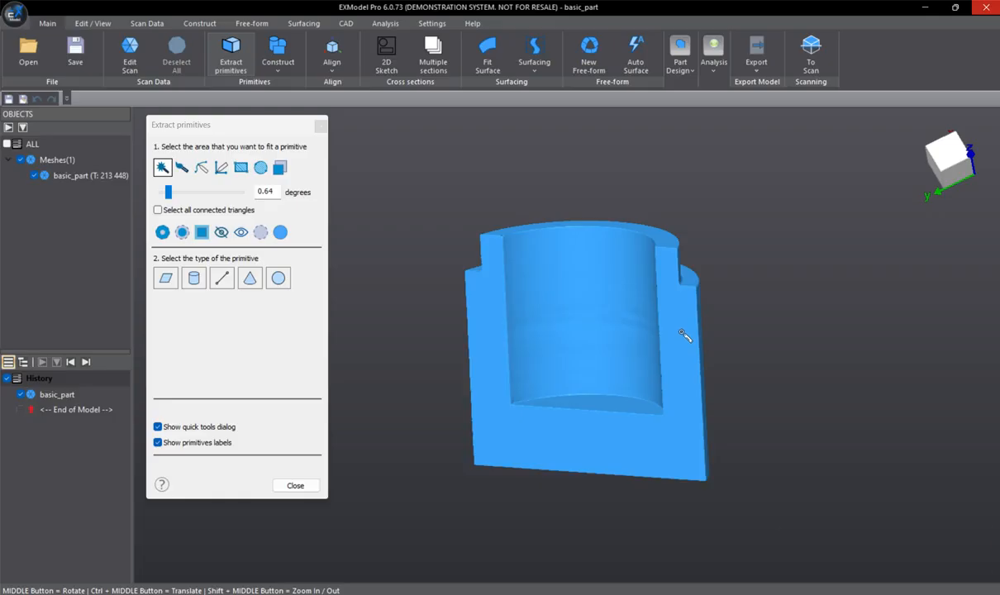
pyautogui.click(685, 358)
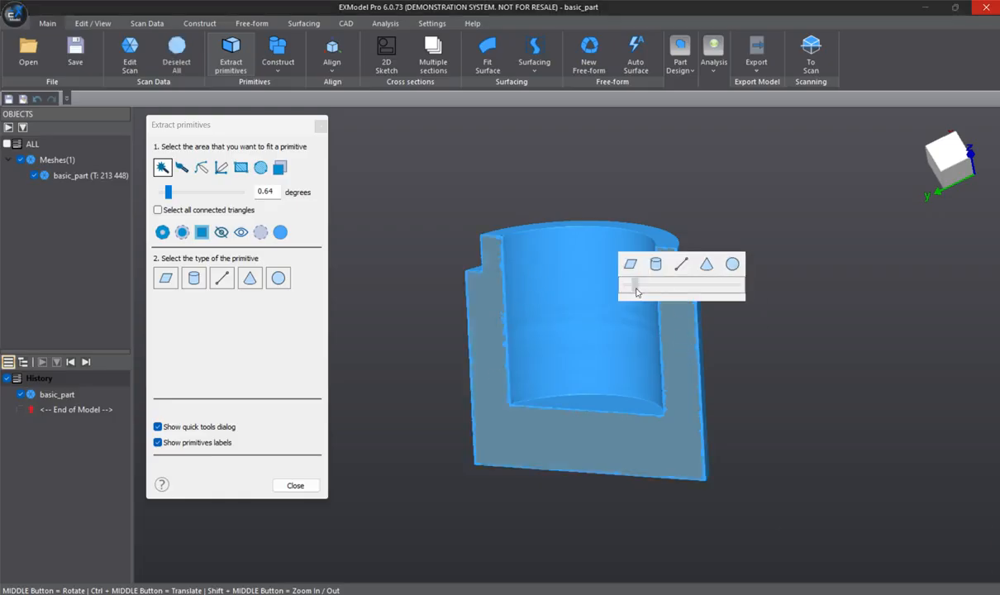
pyautogui.moveTo(635, 285); pyautogui.dragTo(743, 283)
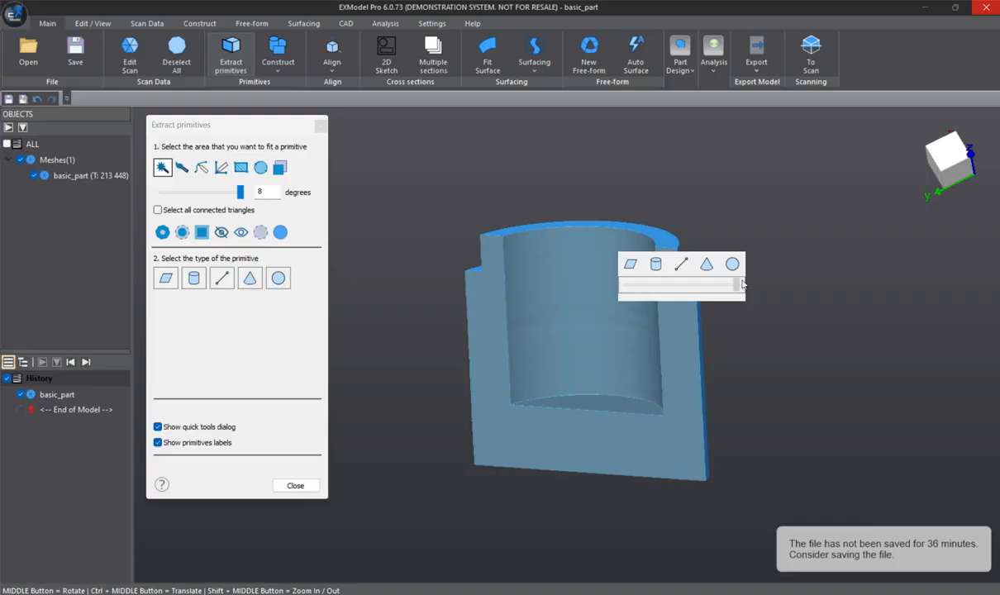
pyautogui.moveTo(741, 283); pyautogui.dragTo(632, 293)
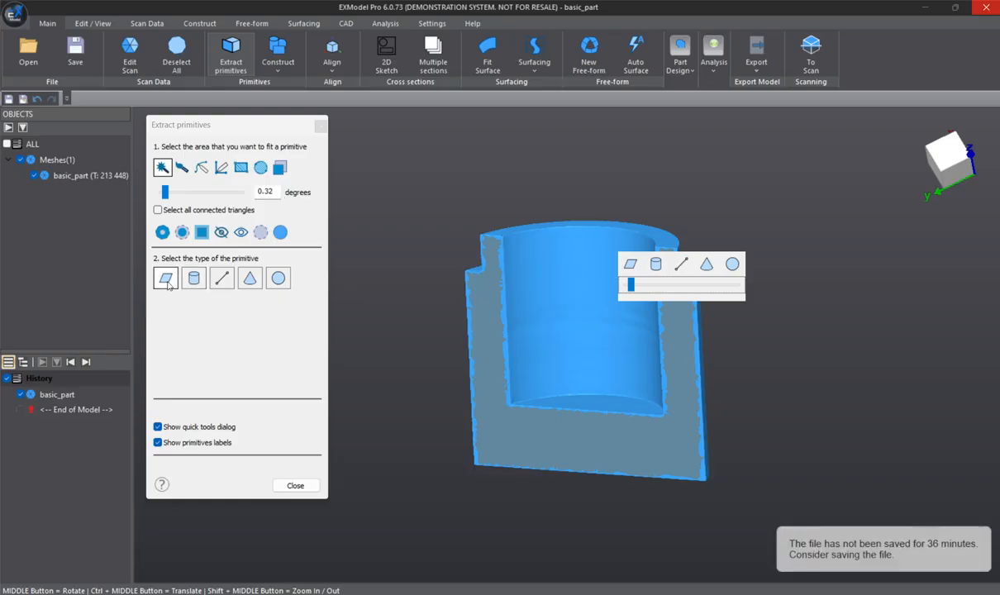
pyautogui.click(167, 286)
pyautogui.moveTo(752, 351); pyautogui.dragTo(626, 258, button='middle')
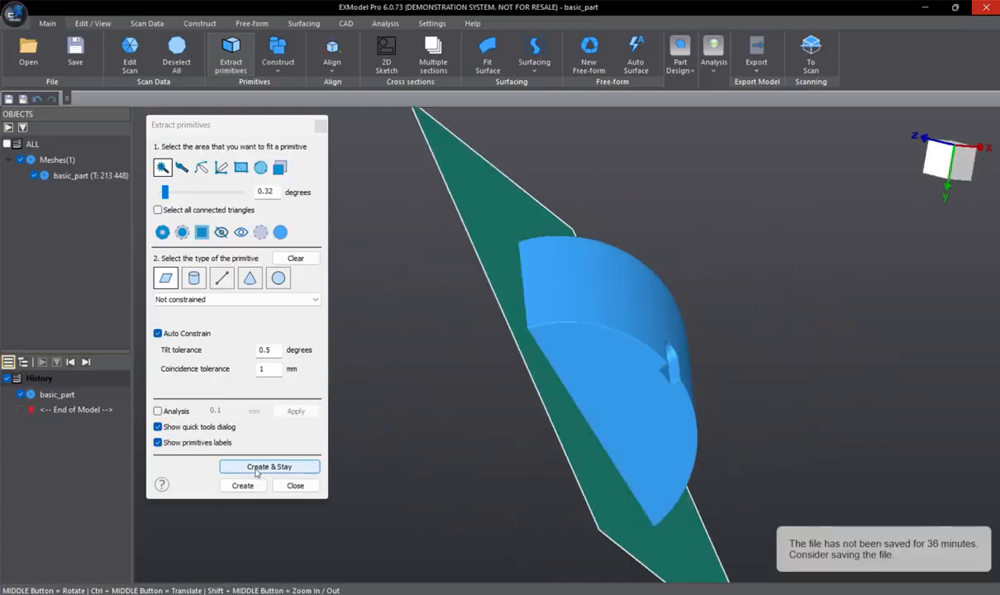
pyautogui.click(256, 468)
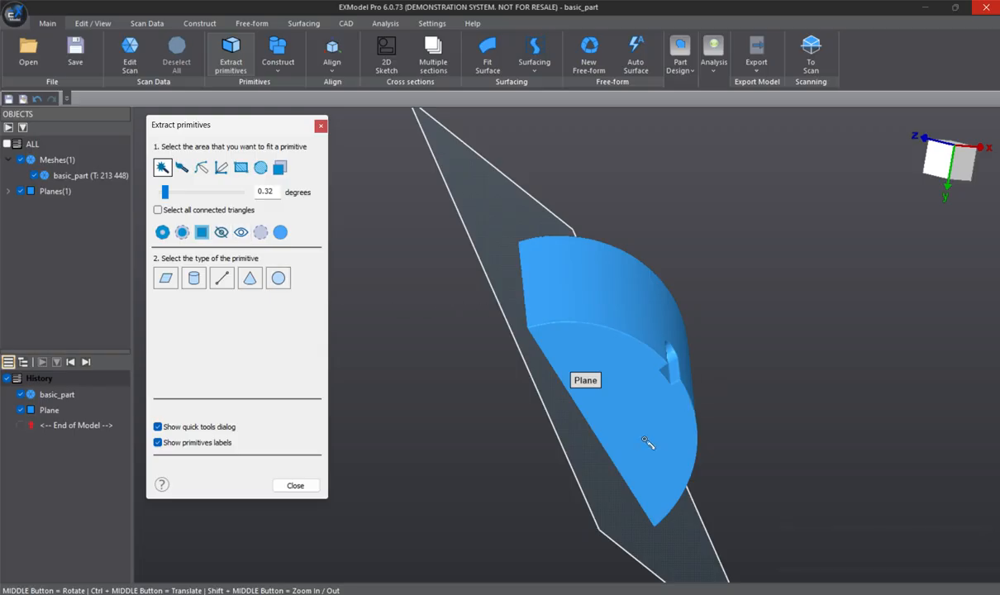
# - Fit and create a second plane on the flat bottom face of the part, staying in primitive extraction
pyautogui.click(602, 382)
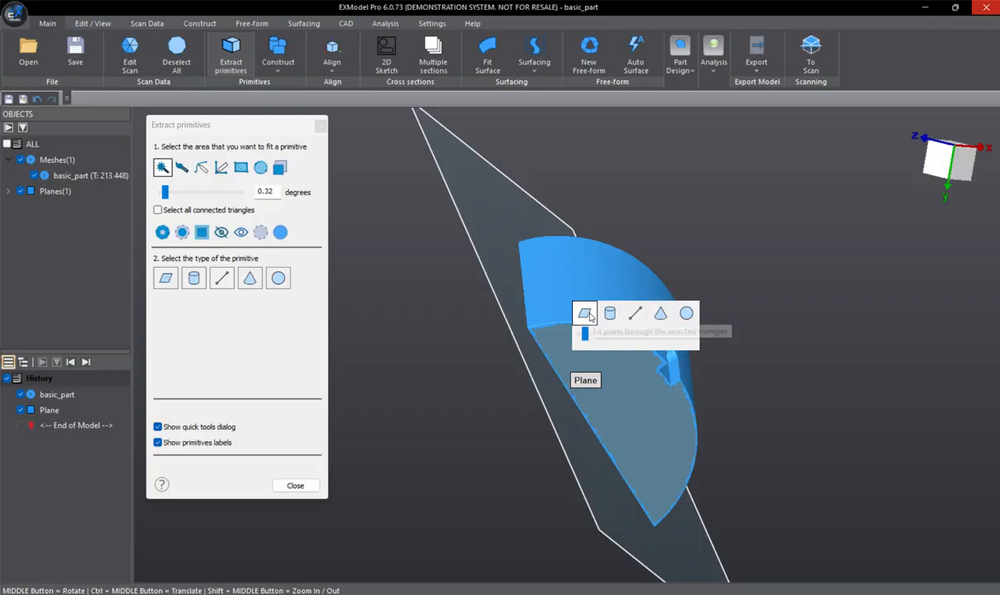
pyautogui.click(586, 313)
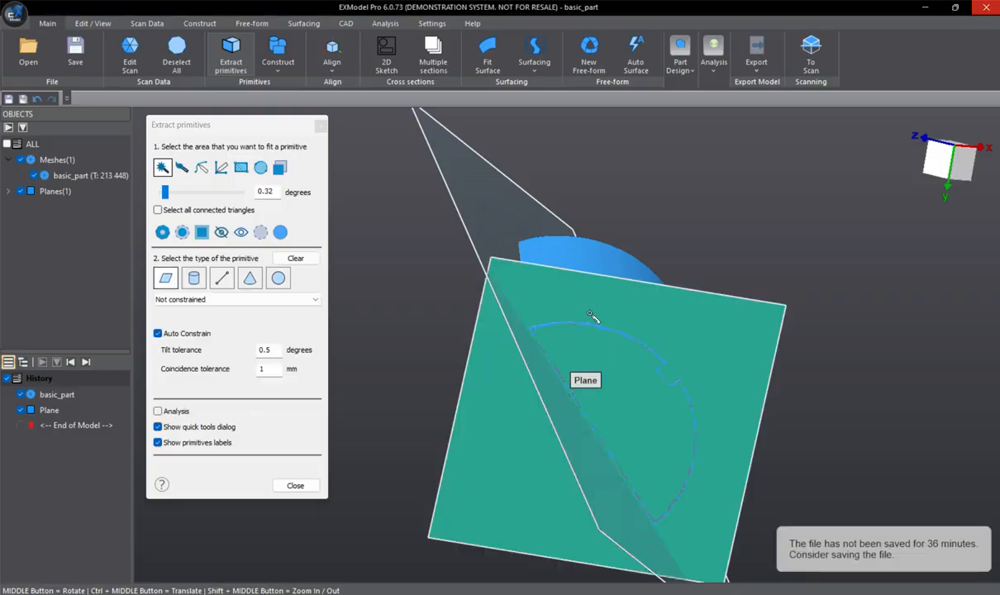
pyautogui.moveTo(593, 315); pyautogui.dragTo(723, 409, button='middle')
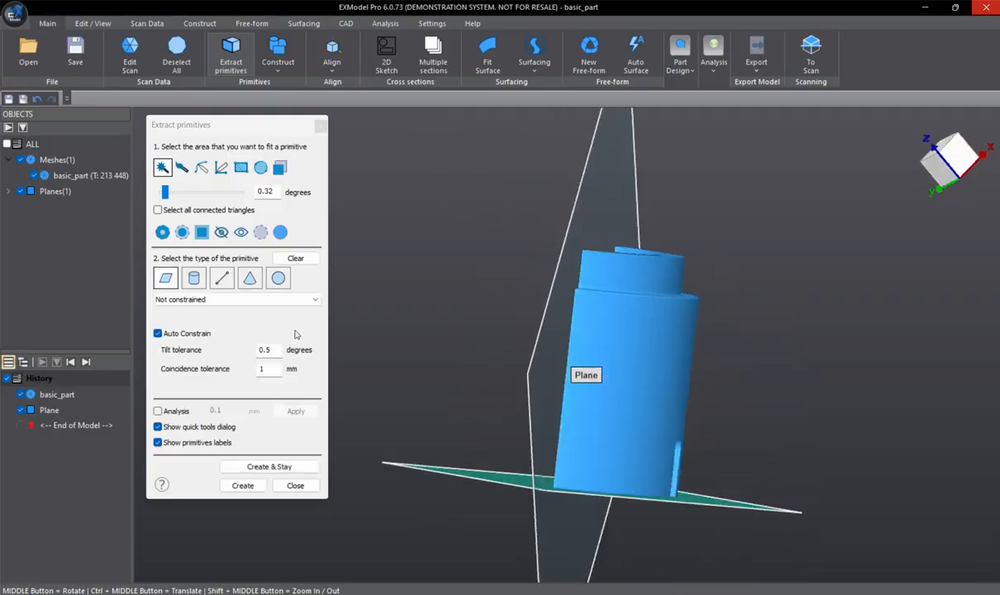
pyautogui.click(271, 466)
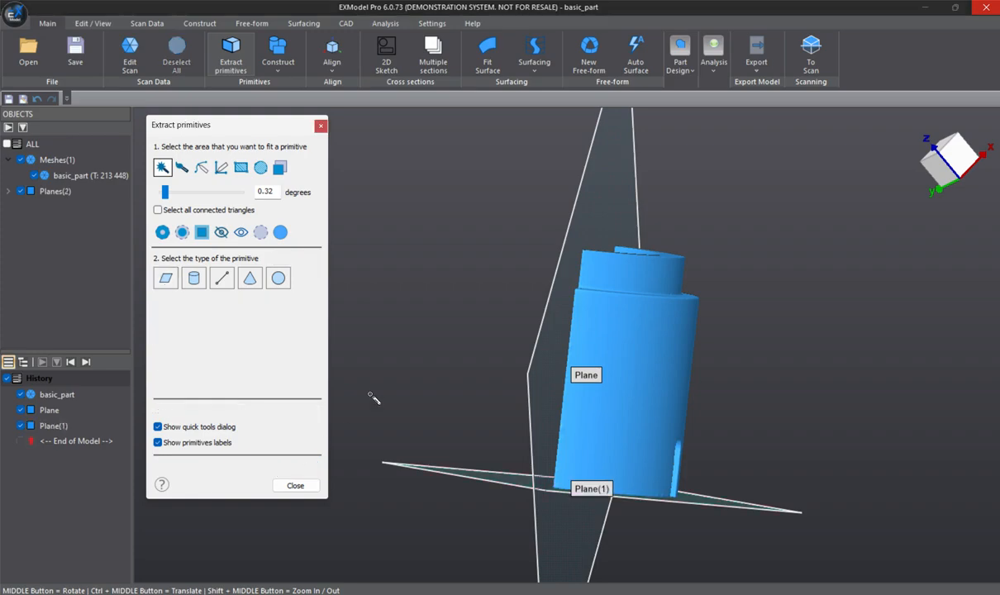
# - Select the larger outer curved surface with a 0.64 degree tolerance, fit a cylinder through it and create it
pyautogui.moveTo(731, 349); pyautogui.dragTo(626, 383, button='middle')
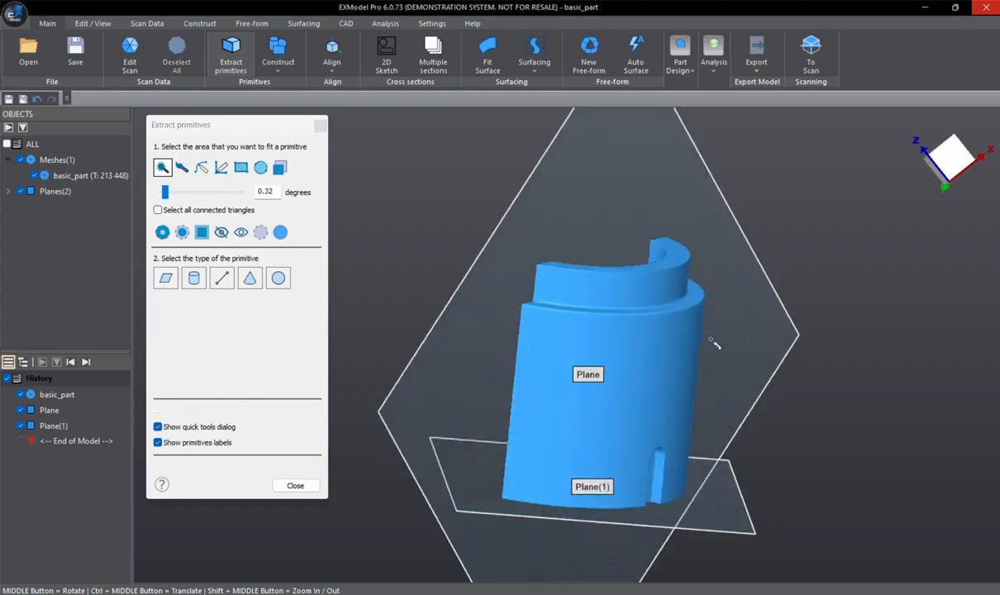
pyautogui.moveTo(700, 369); pyautogui.dragTo(698, 367, button='middle')
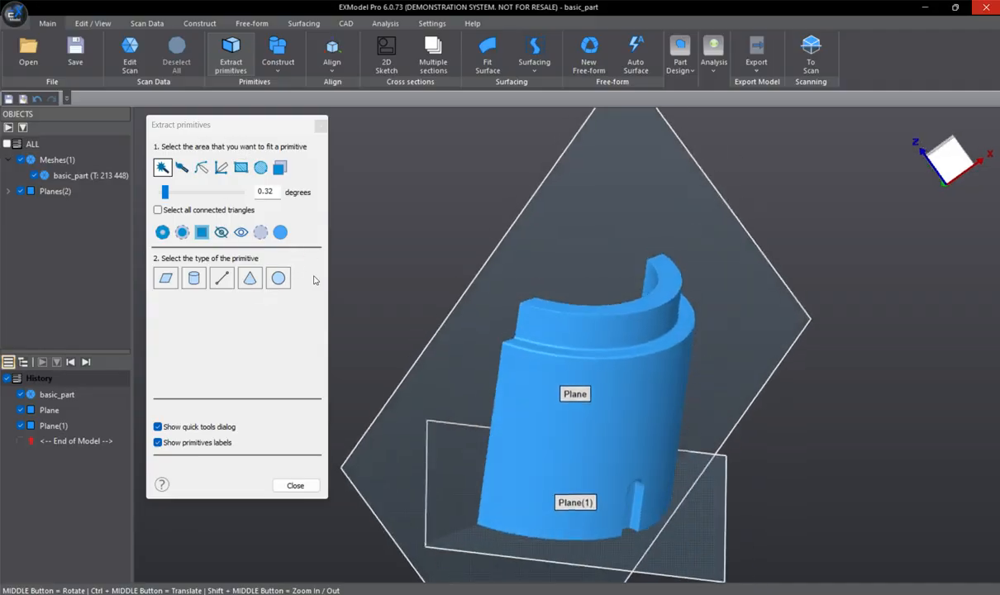
pyautogui.click(632, 419)
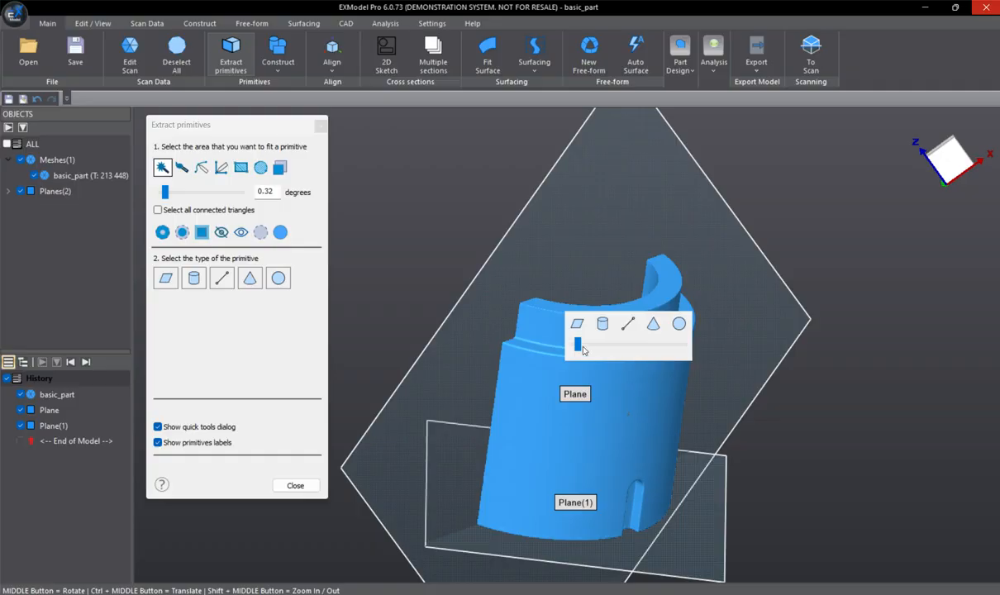
pyautogui.moveTo(580, 347); pyautogui.dragTo(584, 348)
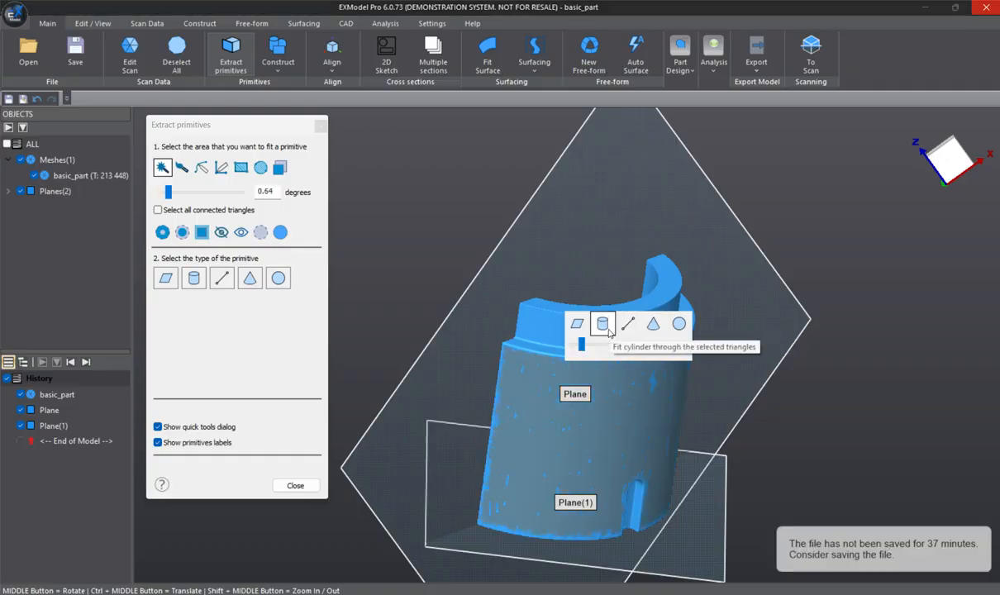
pyautogui.click(607, 330)
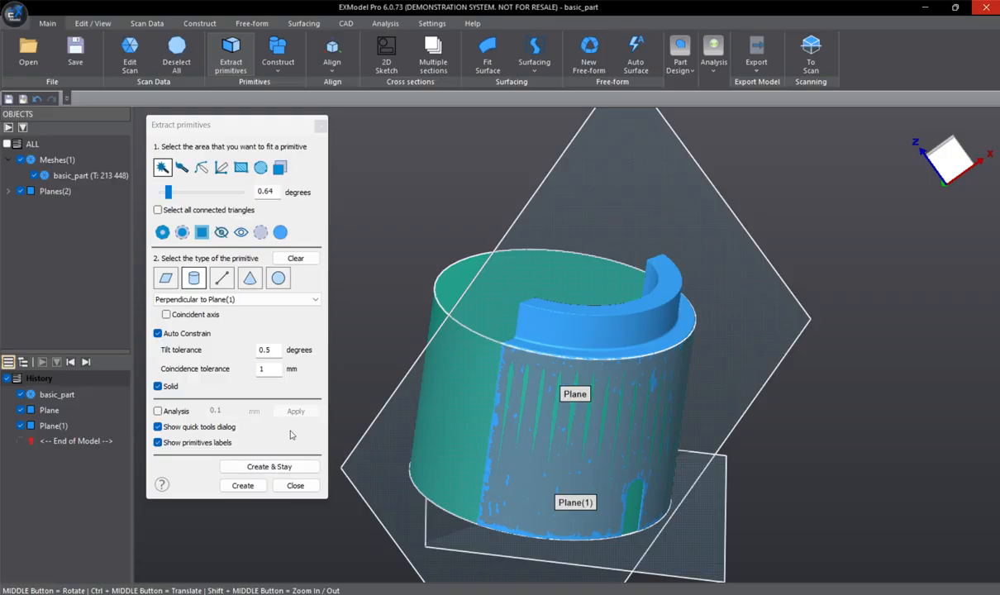
pyautogui.click(244, 487)
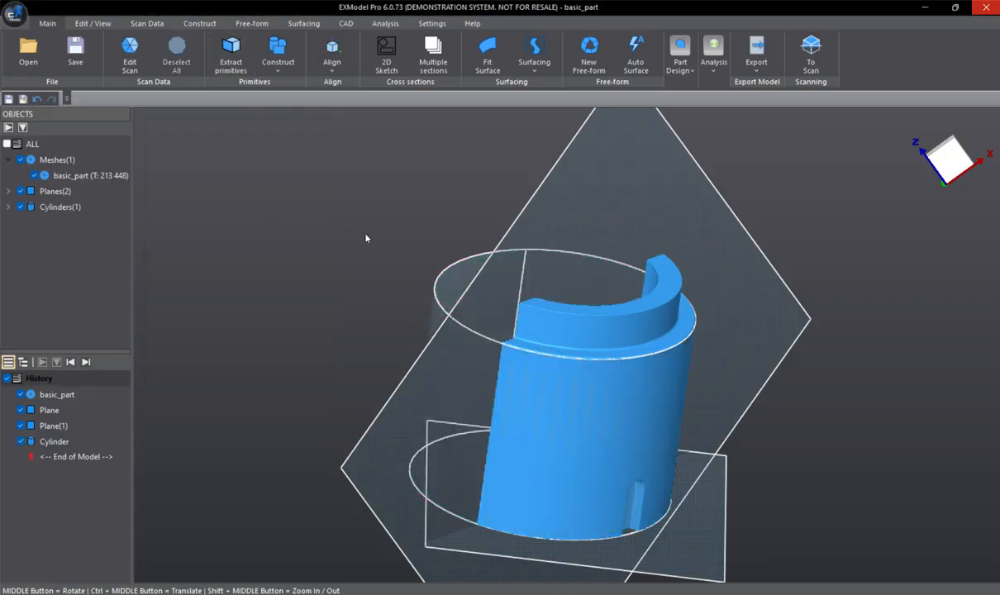
pyautogui.moveTo(616, 254); pyautogui.dragTo(493, 337, button='middle')
pyautogui.scroll(5, 514, 307)
pyautogui.scroll(-15, 409, 397)
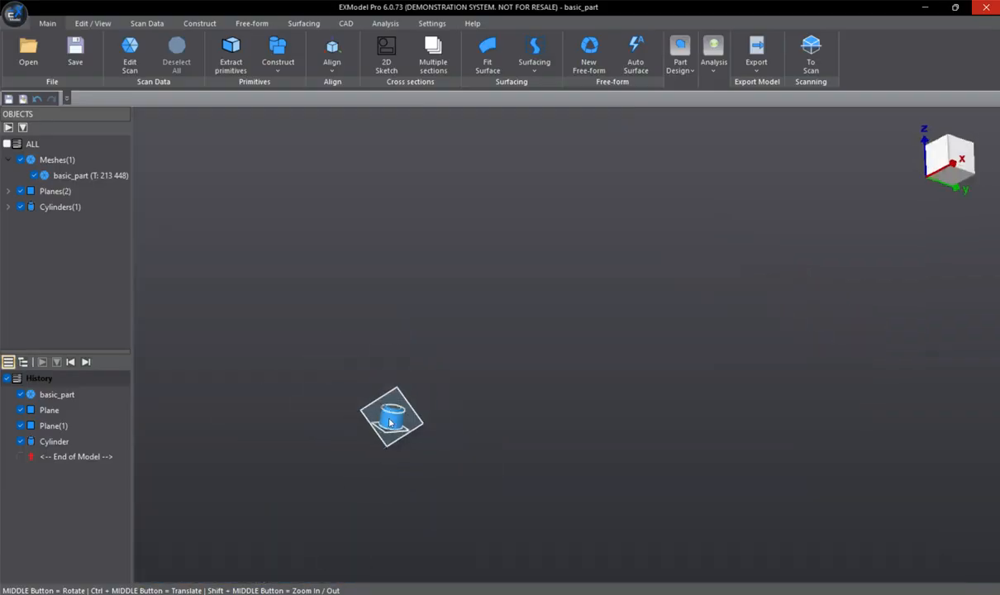
pyautogui.scroll(5, 390, 423)
pyautogui.moveTo(395, 422); pyautogui.dragTo(413, 397, button='middle')
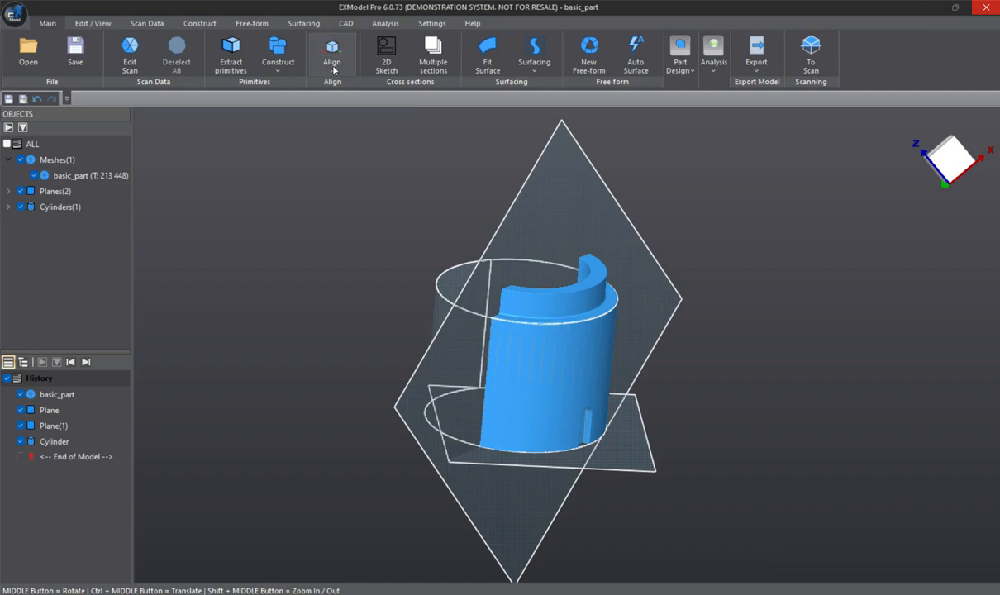
# - Start Align by Coordinate System and choose the part's bottom plane as the primary feature, matched to OXY
pyautogui.click(341, 68)
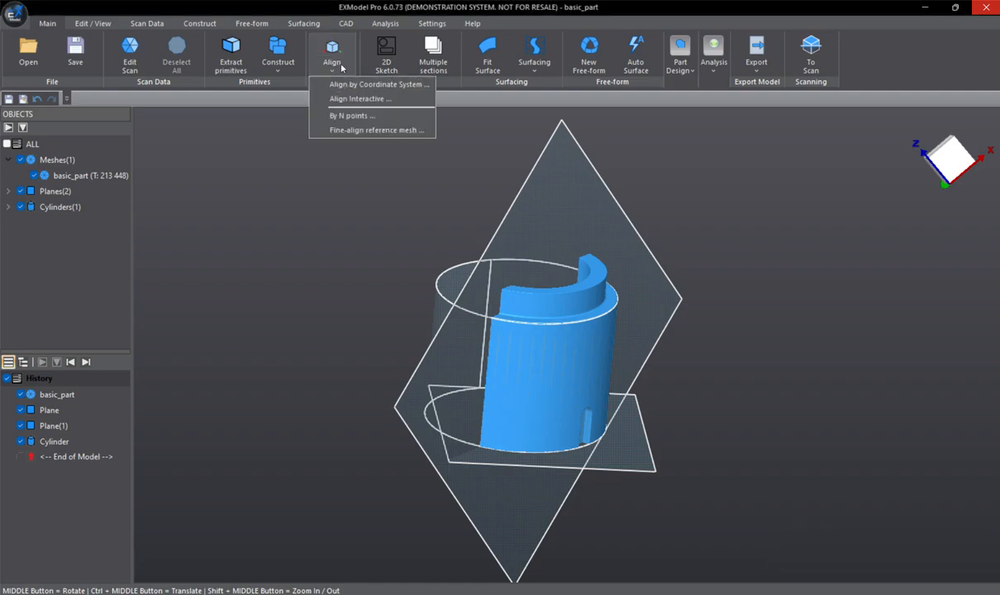
pyautogui.click(399, 86)
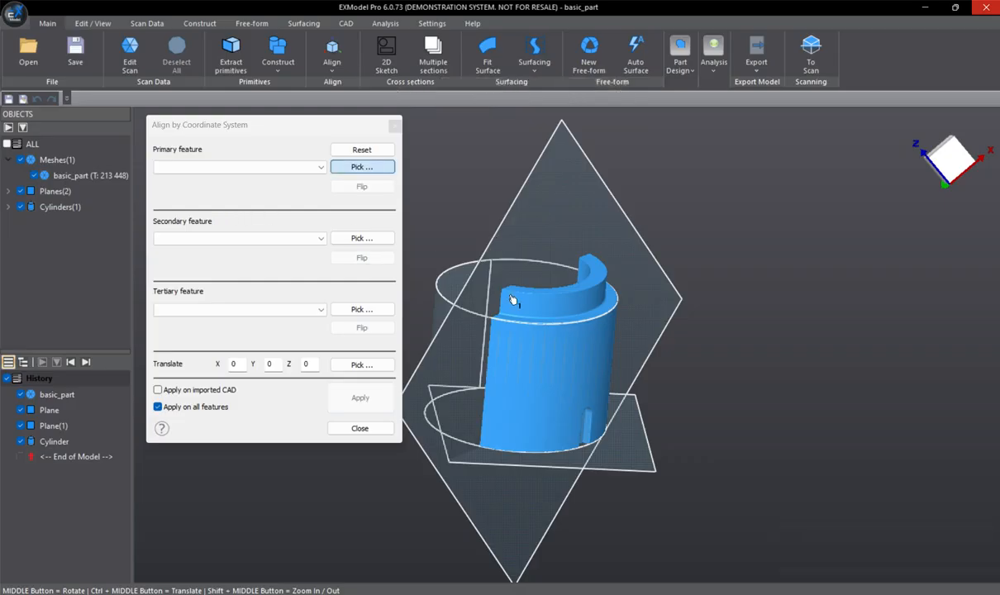
pyautogui.scroll(-3, 505, 347)
pyautogui.keyDown('ctrl'); pyautogui.moveTo(505, 344); pyautogui.dragTo(660, 342, button='middle'); pyautogui.keyUp('ctrl')
pyautogui.scroll(4, 659, 342)
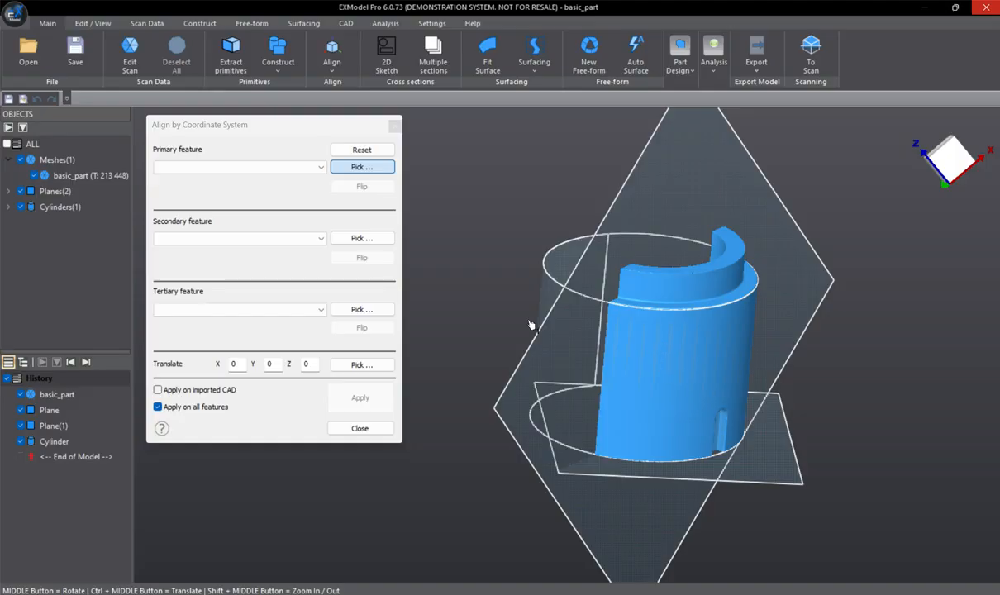
pyautogui.moveTo(810, 357); pyautogui.dragTo(628, 347, button='middle')
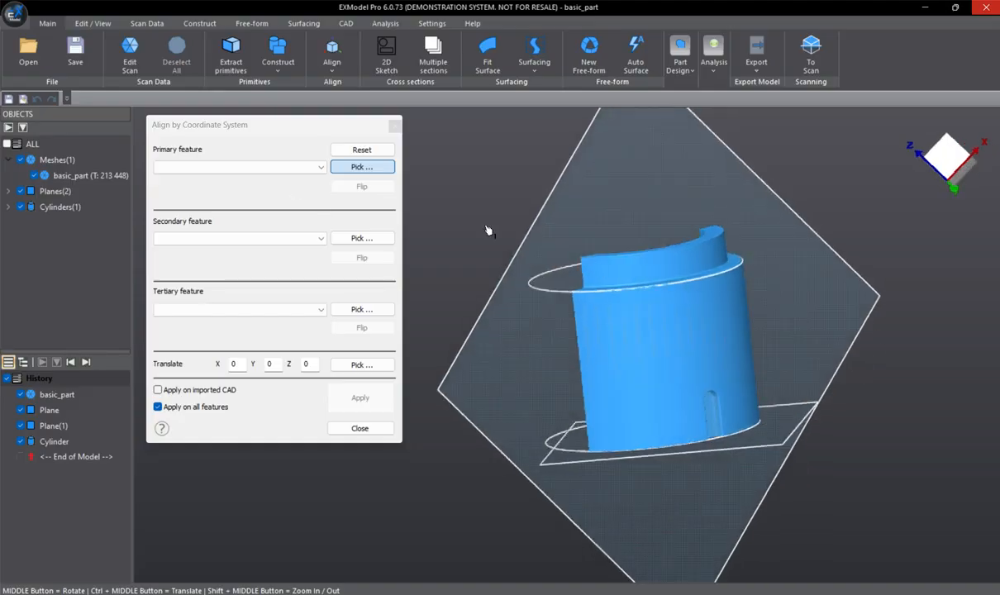
pyautogui.click(229, 168)
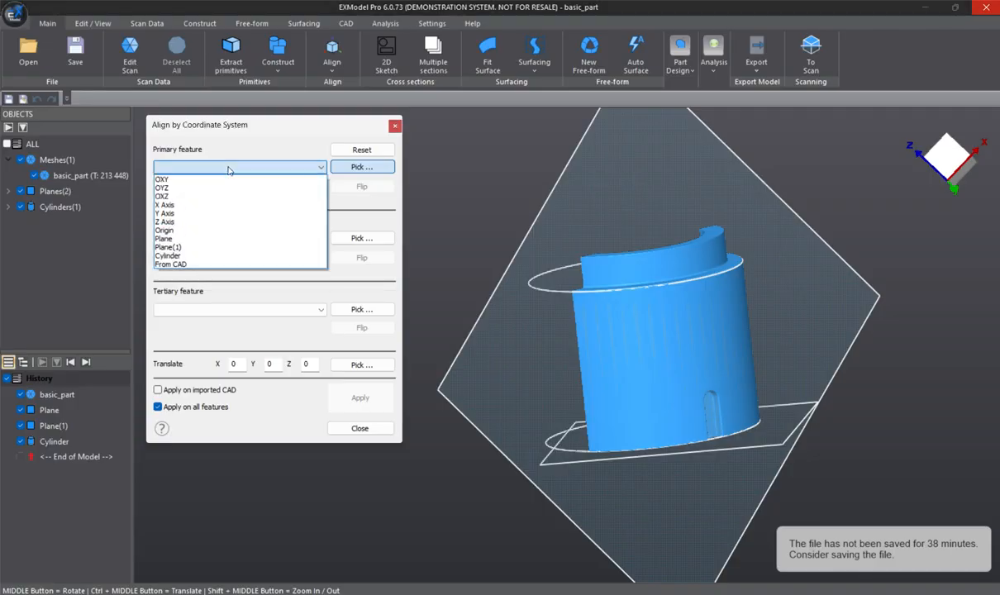
pyautogui.click(221, 142)
pyautogui.moveTo(854, 351); pyautogui.dragTo(643, 502, button='middle')
pyautogui.click(720, 489)
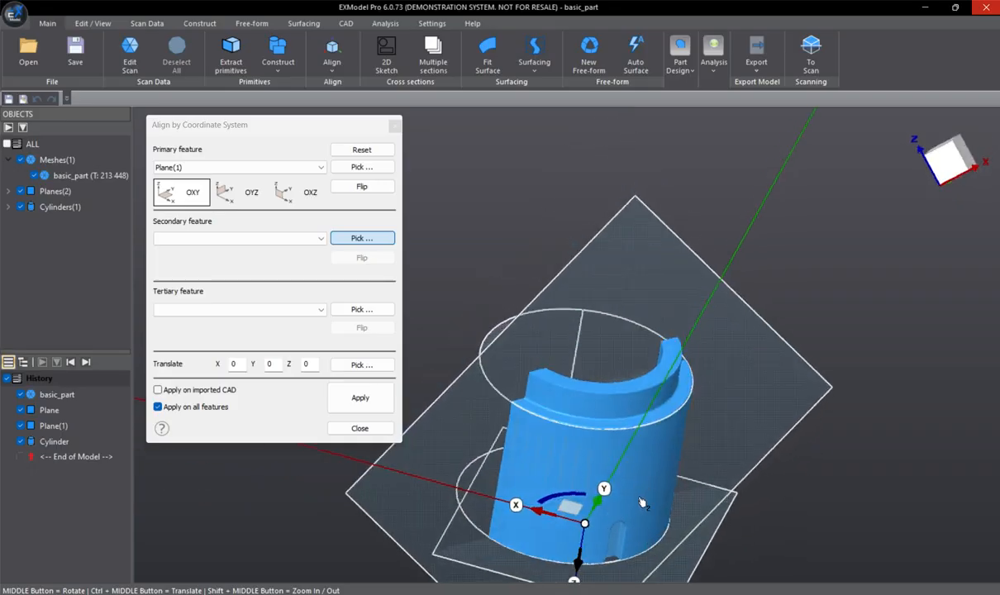
# - Flip the primary feature's direction so the Z axis points up through the part
pyautogui.scroll(3, 570, 517)
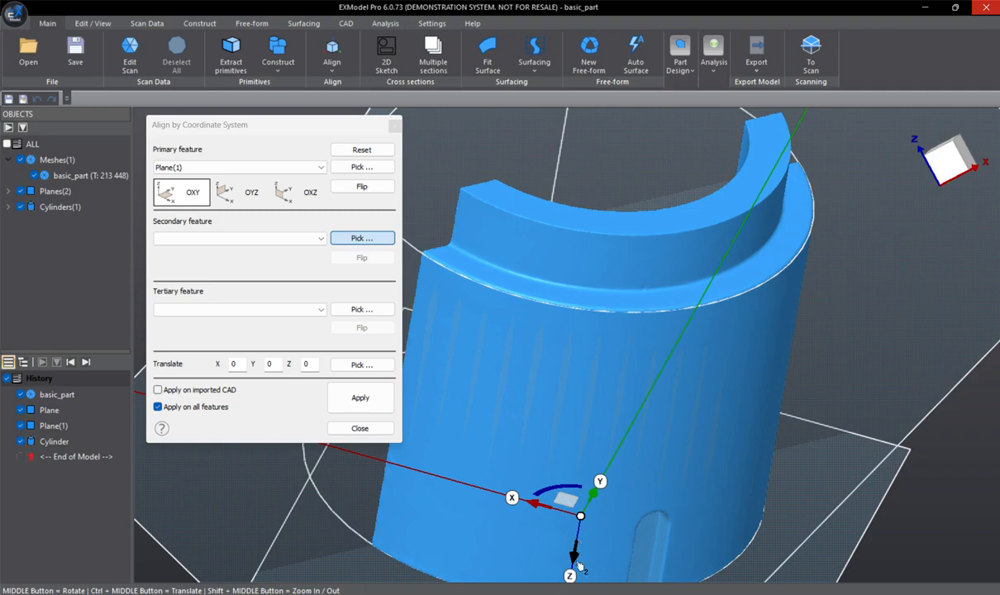
pyautogui.scroll(1, 579, 565)
pyautogui.scroll(-5, 579, 554)
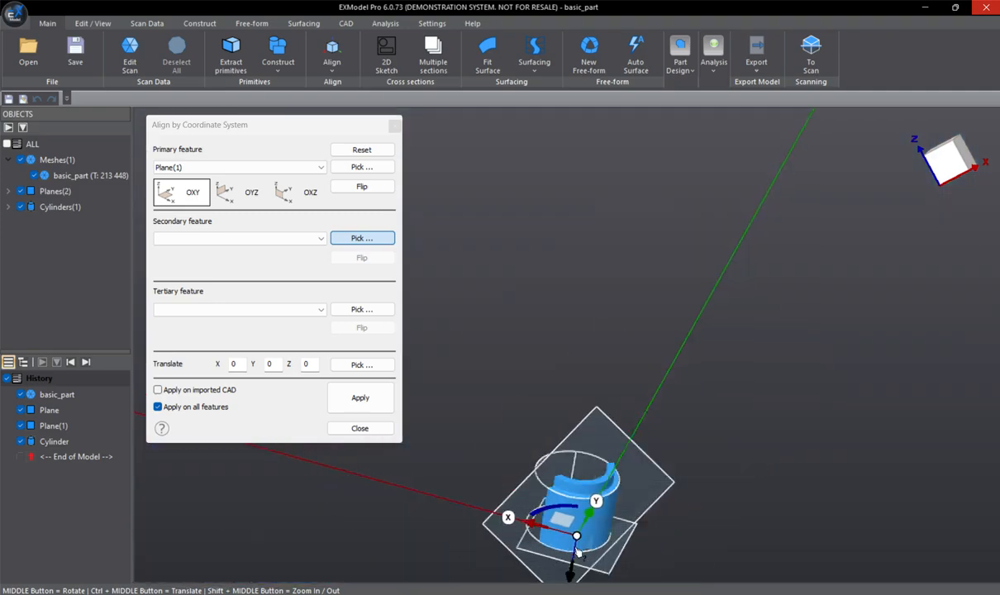
pyautogui.scroll(2, 578, 544)
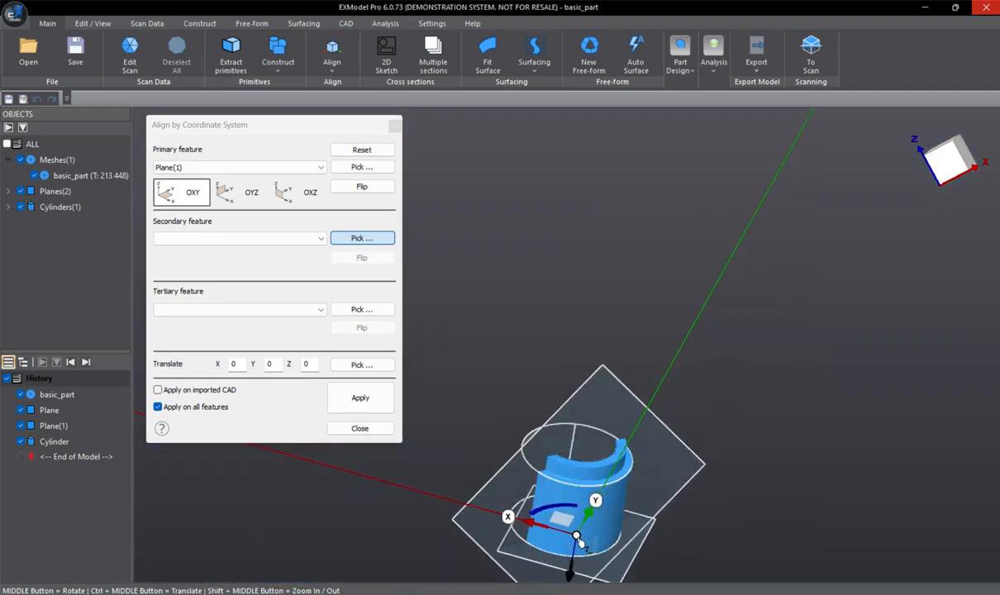
pyautogui.scroll(2, 579, 539)
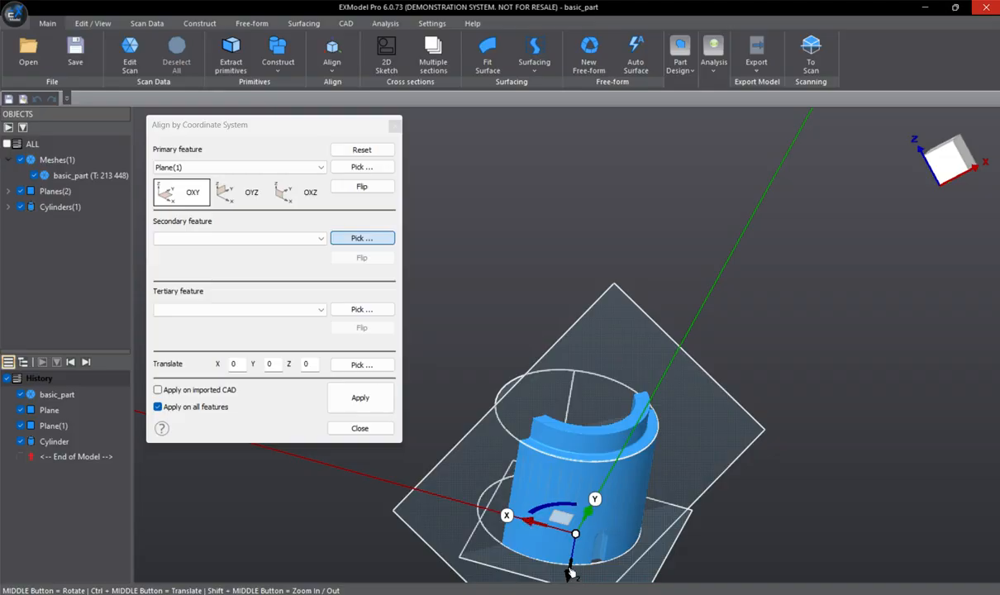
pyautogui.click(358, 189)
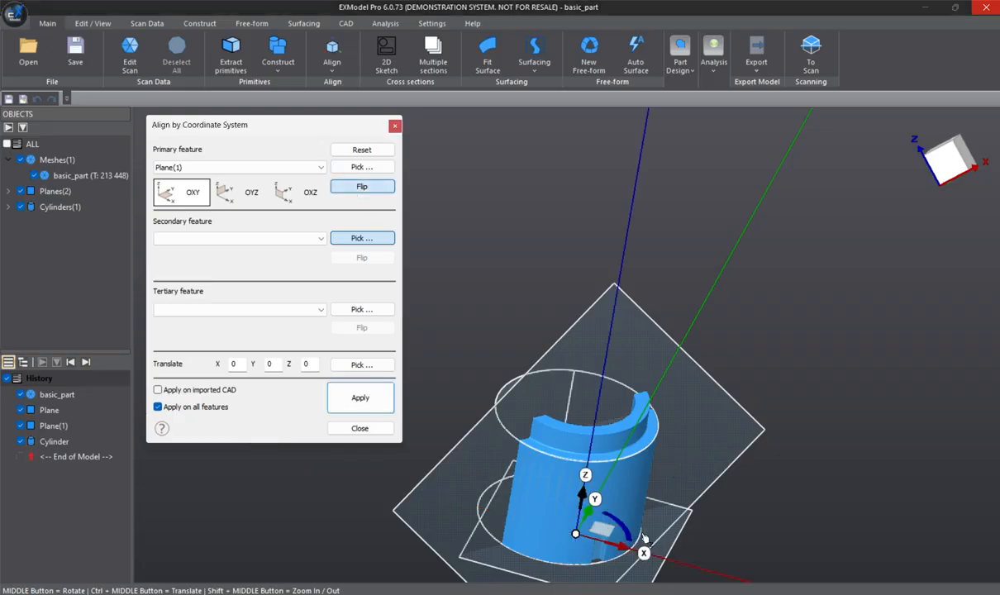
# - Choose the plane on the flat cut face as the secondary alignment feature, matched to OXZ
pyautogui.scroll(-3, 586, 479)
pyautogui.keyDown('ctrl'); pyautogui.moveTo(585, 479); pyautogui.dragTo(639, 182, button='middle'); pyautogui.keyUp('ctrl')
pyautogui.scroll(5, 622, 367)
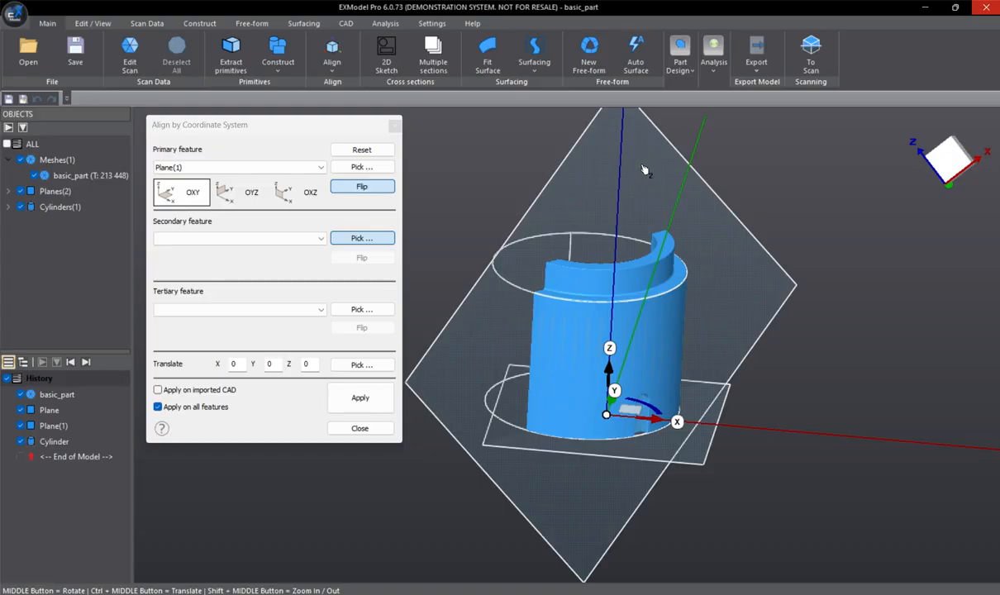
pyautogui.click(645, 170)
# - Choose the fitted cylinder as the tertiary alignment feature, matched to the X axis, and check the axes' orientation
pyautogui.moveTo(721, 253); pyautogui.dragTo(546, 386, button='middle')
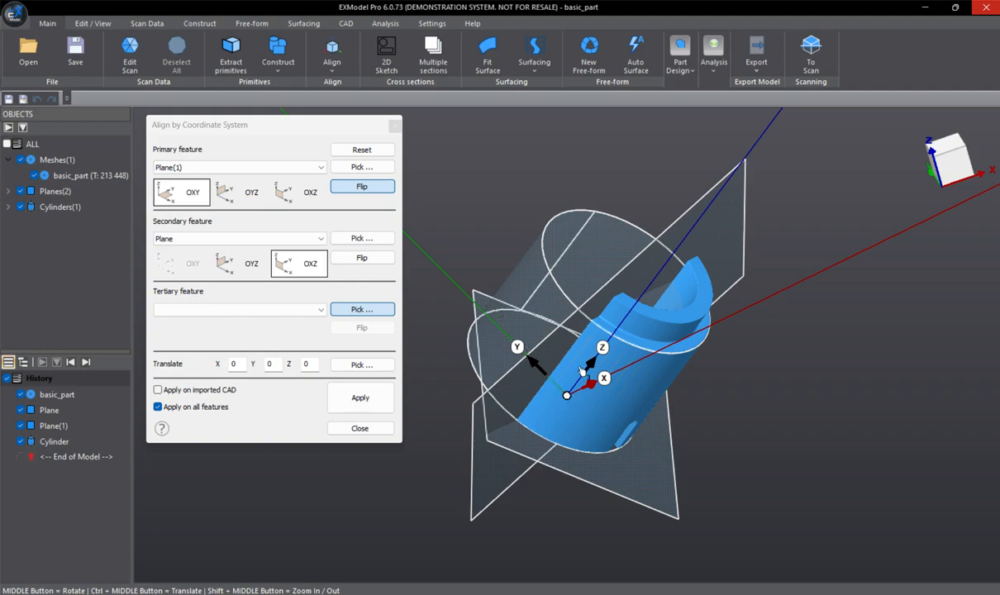
pyautogui.moveTo(648, 273); pyautogui.dragTo(607, 383, button='middle')
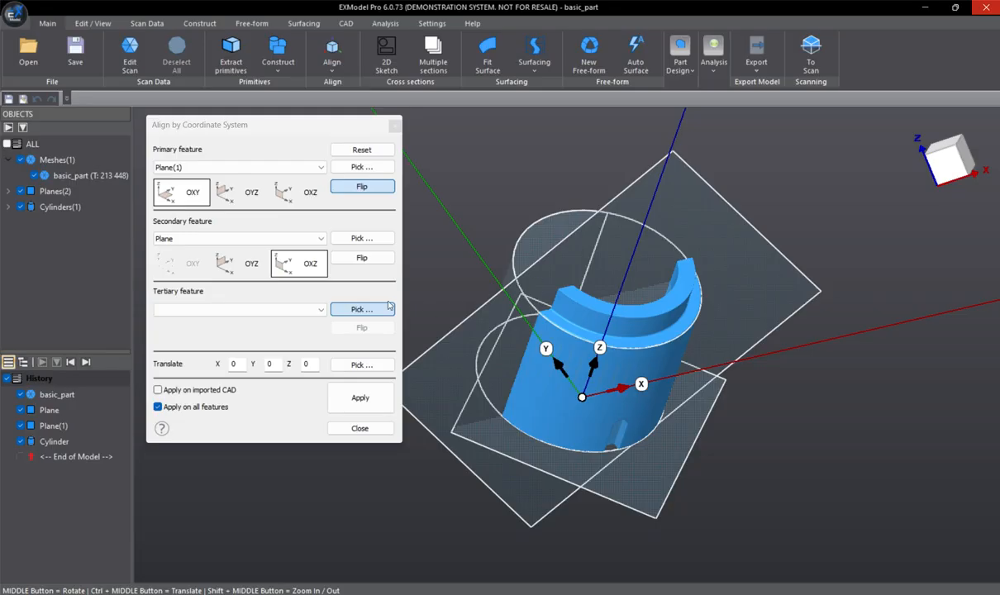
pyautogui.moveTo(585, 275); pyautogui.dragTo(567, 378, button='middle')
pyautogui.click(509, 264)
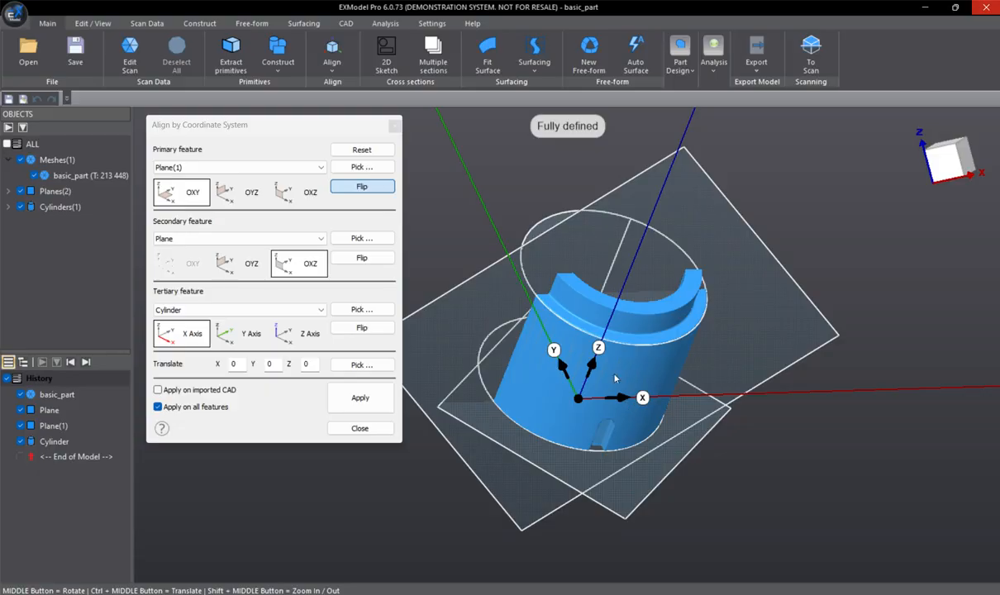
pyautogui.moveTo(675, 399); pyautogui.dragTo(686, 395, button='middle')
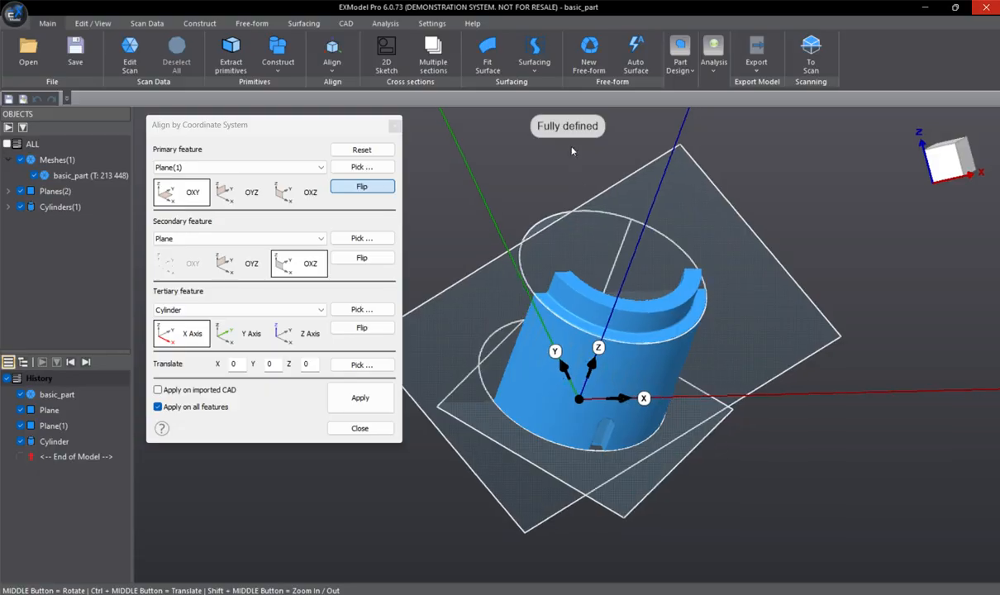
pyautogui.moveTo(724, 347); pyautogui.dragTo(561, 367, button='middle')
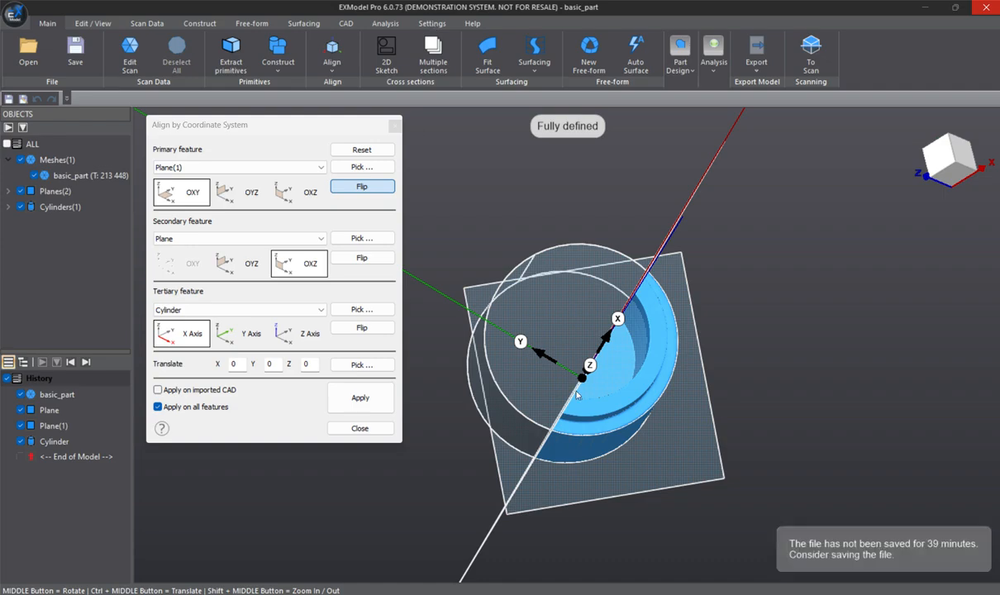
# - Reset the chosen alignment features and pick the fitted cylinder as the primary feature, matched to the Z axis
pyautogui.click(364, 152)
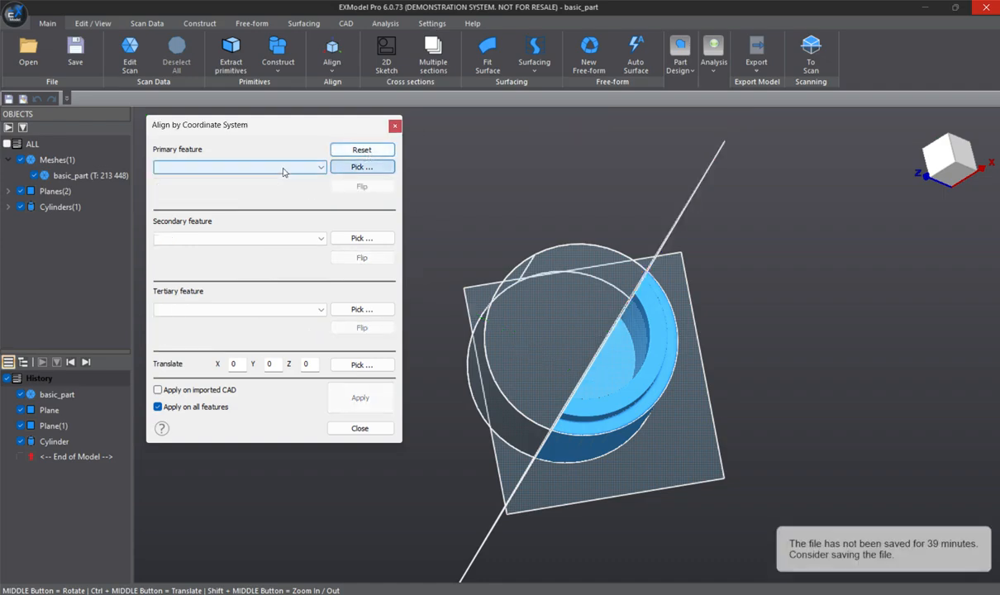
pyautogui.moveTo(800, 404); pyautogui.dragTo(798, 441, button='middle')
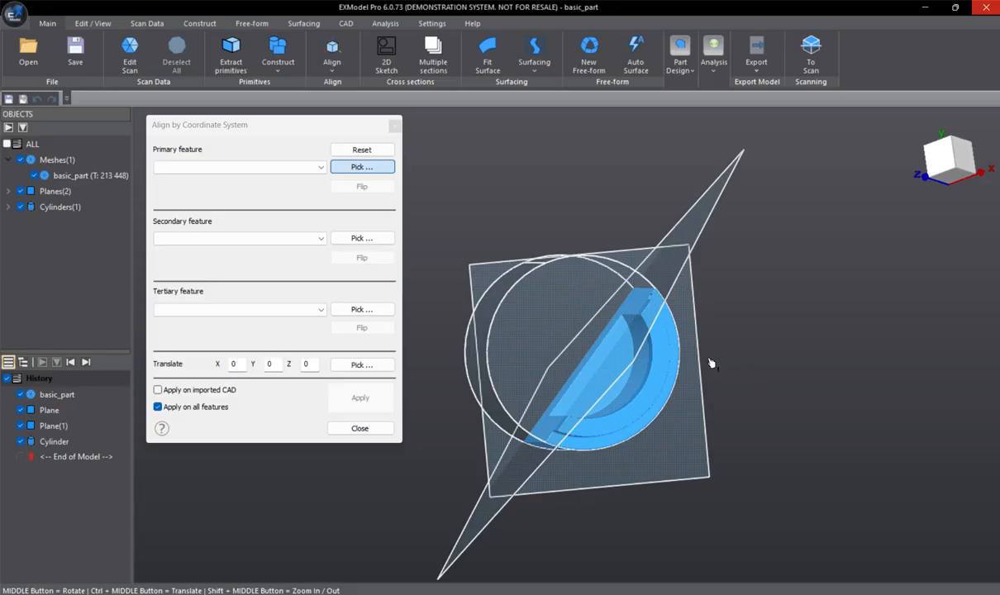
pyautogui.moveTo(829, 511); pyautogui.dragTo(616, 335, button='middle')
pyautogui.click(474, 374)
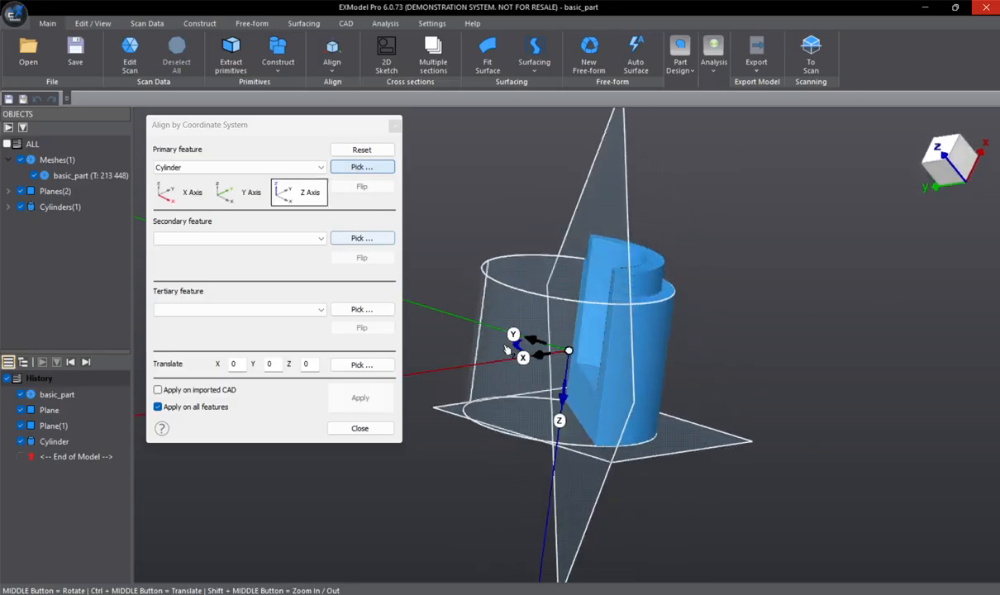
# - Flip the cylinder's direction so the Z axis points up through the part
pyautogui.moveTo(698, 312); pyautogui.dragTo(567, 350, button='middle')
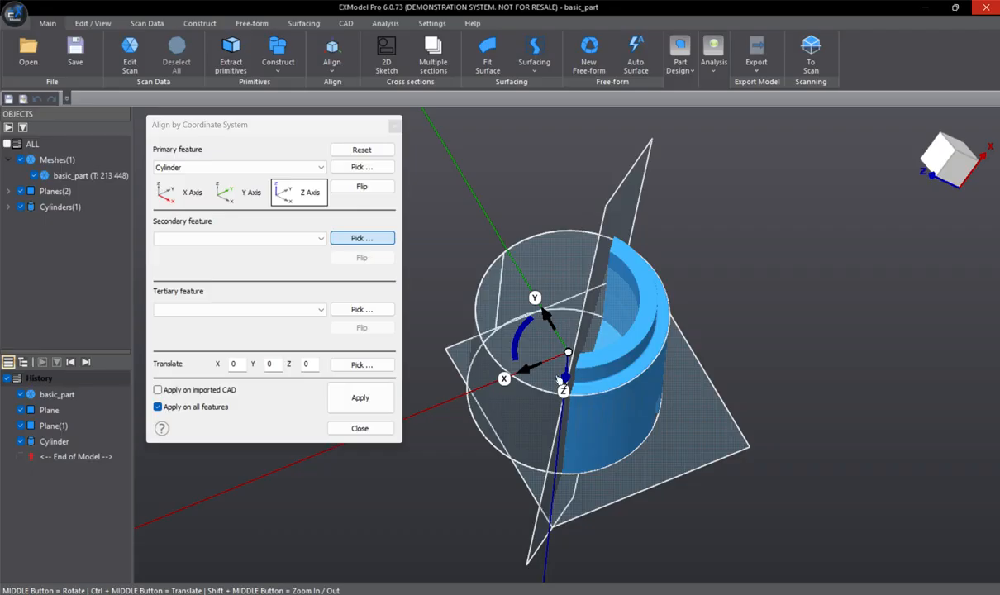
pyautogui.moveTo(561, 378); pyautogui.dragTo(514, 356, button='middle')
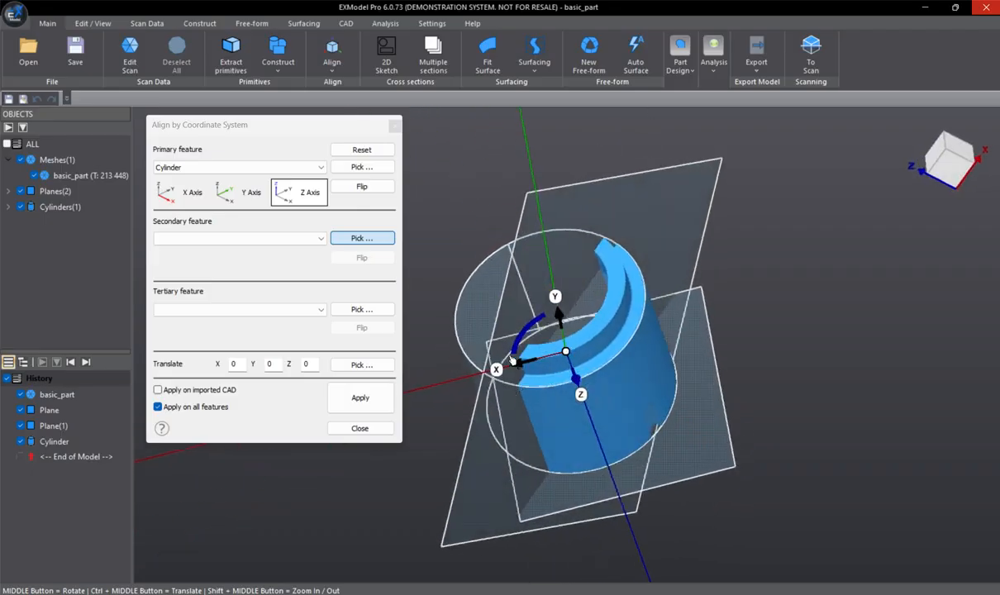
pyautogui.click(362, 186)
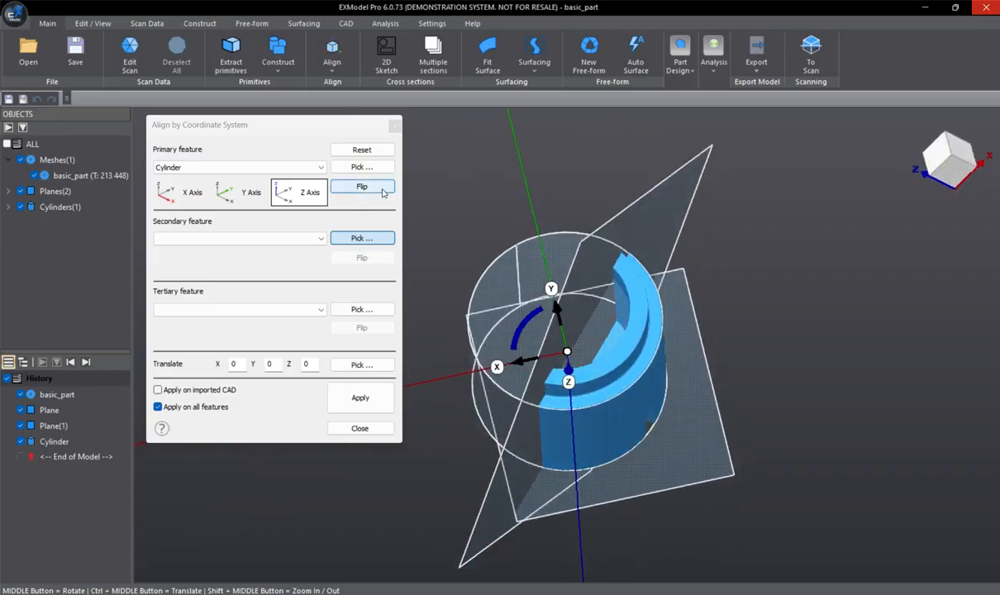
# - Choose the part's bottom plane as the secondary alignment feature, matched to OXY
pyautogui.moveTo(507, 308); pyautogui.dragTo(518, 297, button='middle')
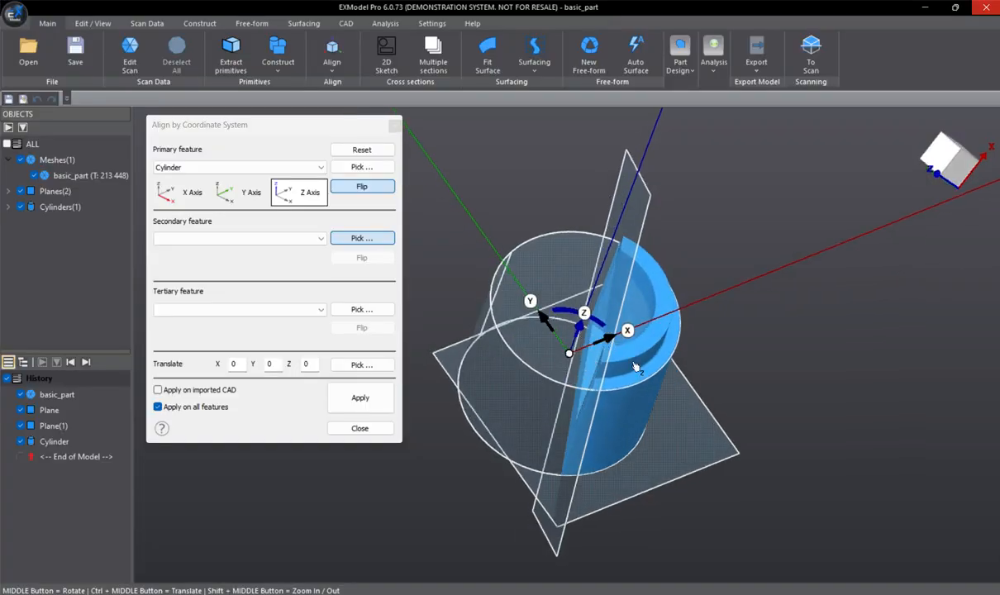
pyautogui.moveTo(605, 347); pyautogui.dragTo(637, 312, button='middle')
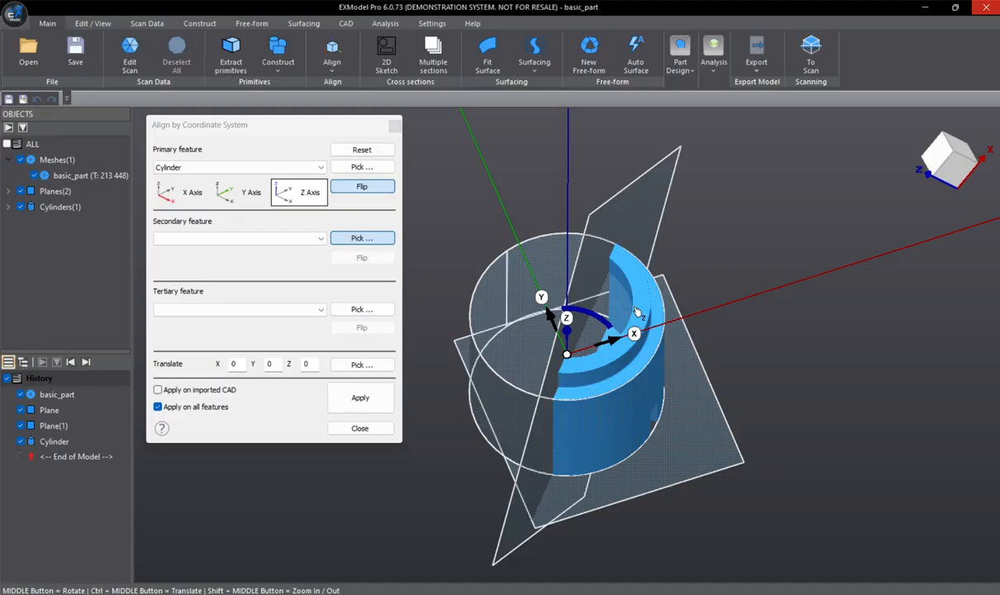
pyautogui.click(700, 436)
pyautogui.moveTo(718, 485); pyautogui.dragTo(786, 339, button='middle')
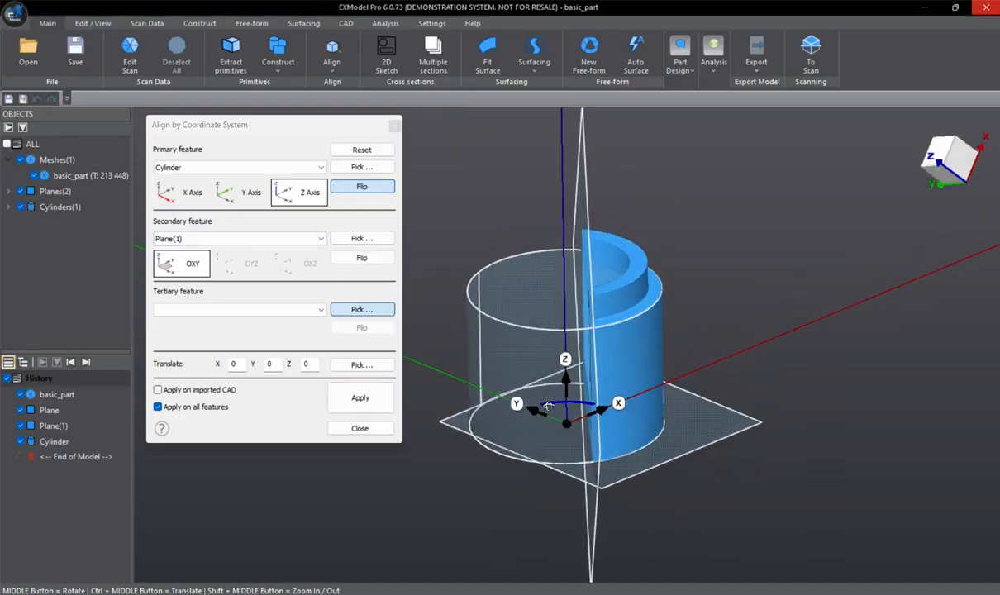
pyautogui.moveTo(547, 405); pyautogui.dragTo(559, 405, button='middle')
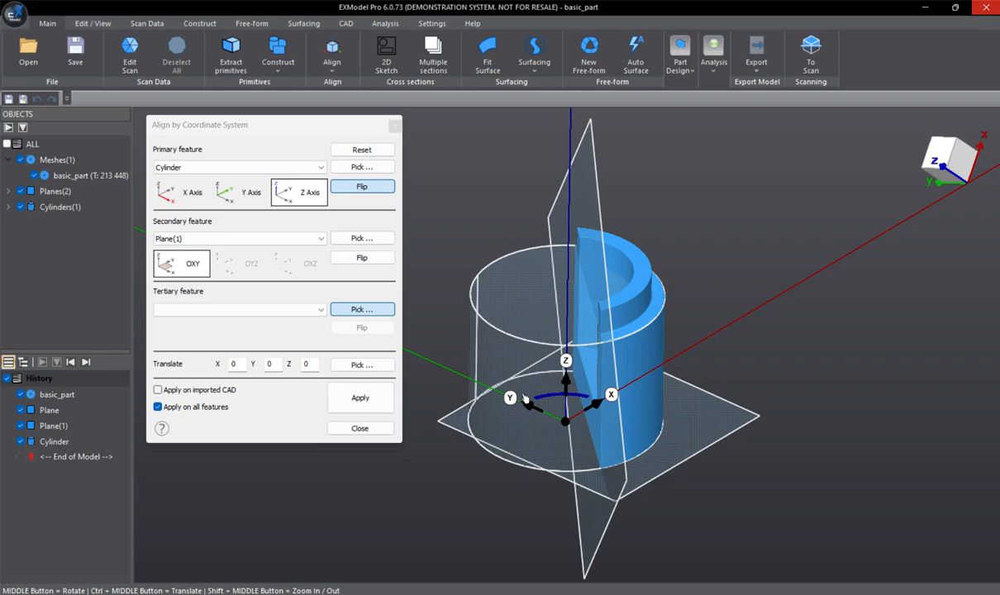
# - Choose the plane on the flat cut face as the tertiary alignment feature, matched to OYZ
pyautogui.moveTo(622, 420); pyautogui.dragTo(543, 223, button='middle')
pyautogui.moveTo(556, 362); pyautogui.dragTo(727, 277, button='middle')
pyautogui.click(655, 262)
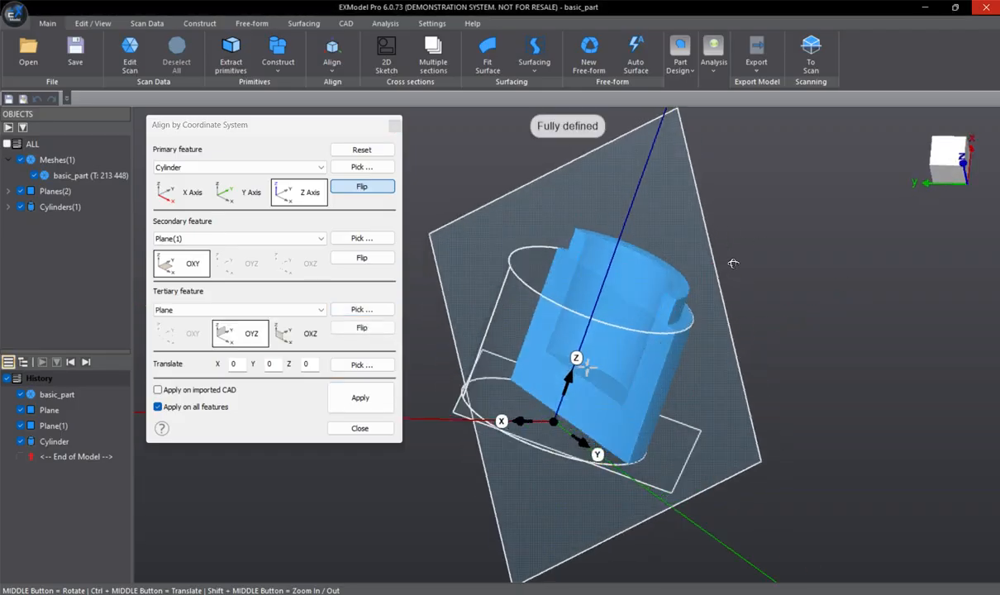
# - Check the axes' orientation, apply the alignment to the part and its features, and close the alignment dialog
pyautogui.moveTo(628, 273); pyautogui.dragTo(653, 447, button='middle')
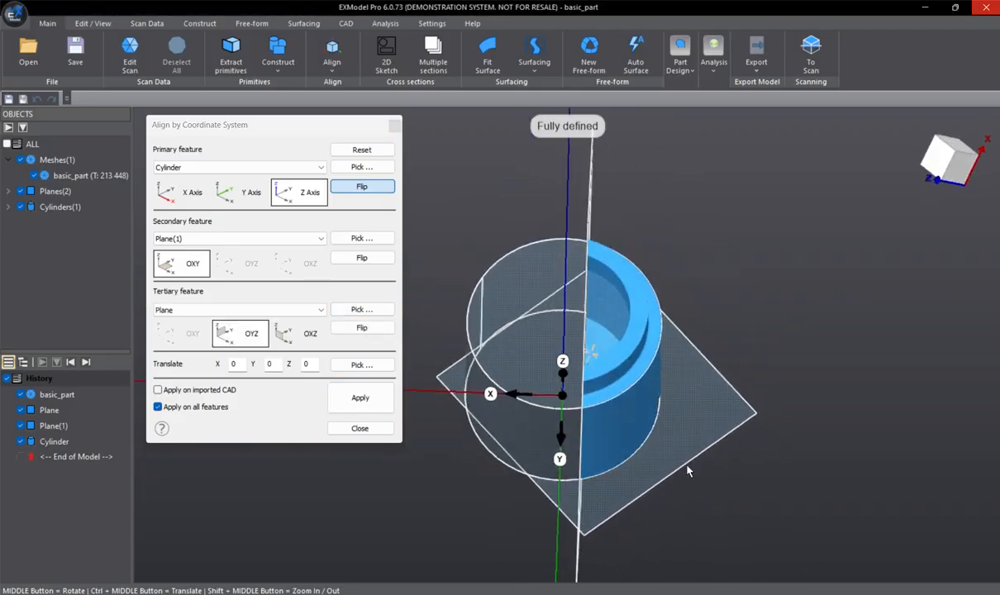
pyautogui.moveTo(559, 228); pyautogui.dragTo(594, 291, button='middle')
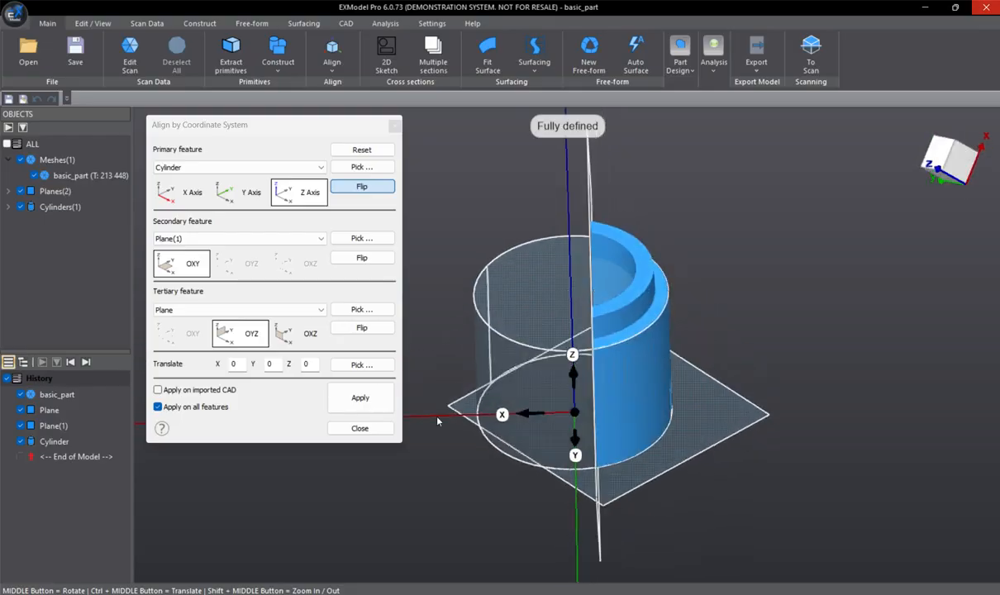
pyautogui.click(361, 399)
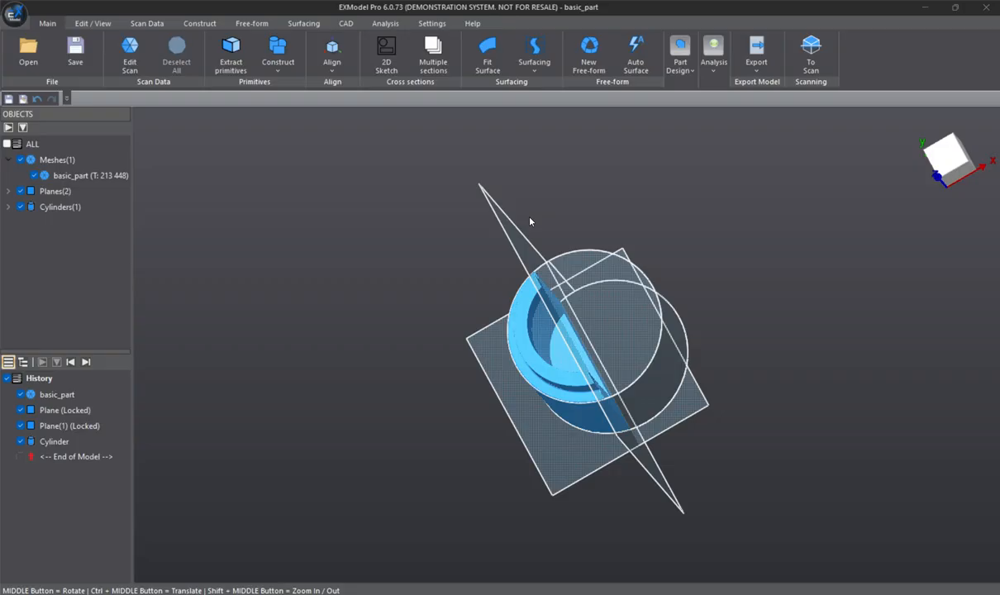
pyautogui.moveTo(530, 222); pyautogui.dragTo(571, 365, button='middle')
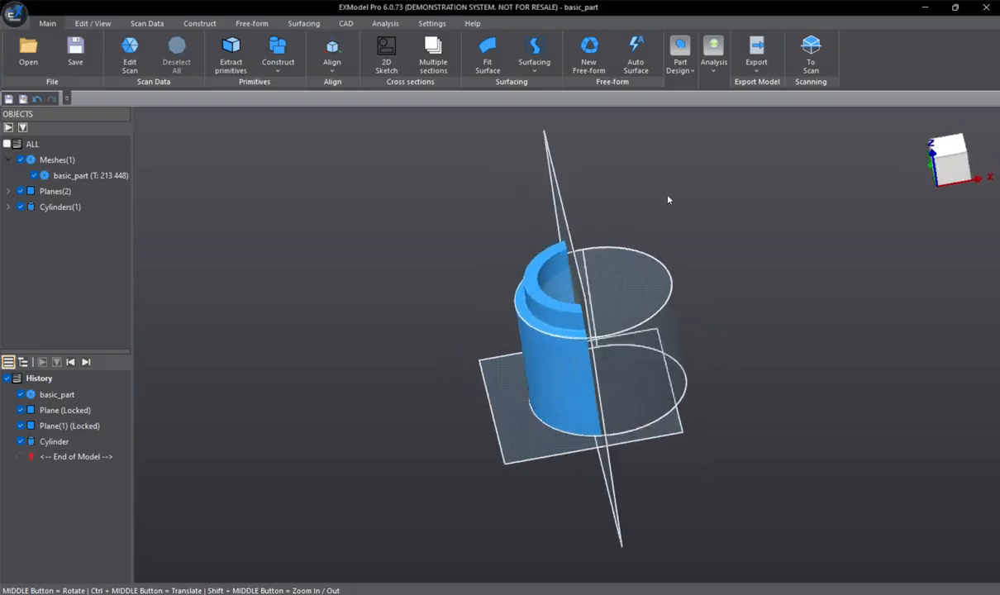
# - Display the world coordinate system and inspect how the part sits at its origin
pyautogui.moveTo(687, 195); pyautogui.dragTo(750, 276, button='middle')
pyautogui.moveTo(919, 153)
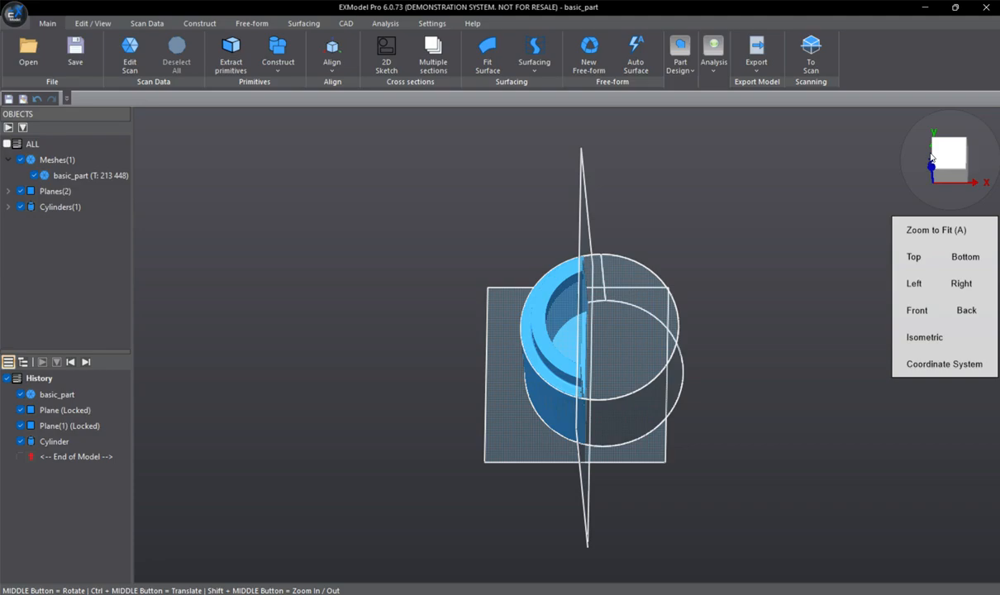
pyautogui.click(940, 365)
pyautogui.scroll(3, 607, 272)
pyautogui.scroll(-6, 610, 275)
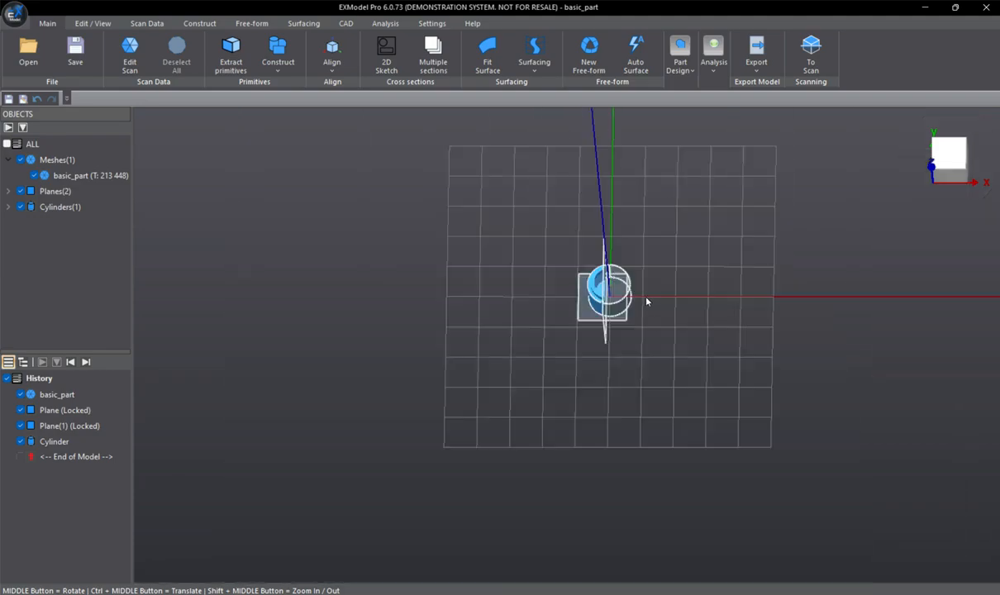
pyautogui.scroll(-2, 623, 275)
pyautogui.scroll(6, 616, 290)
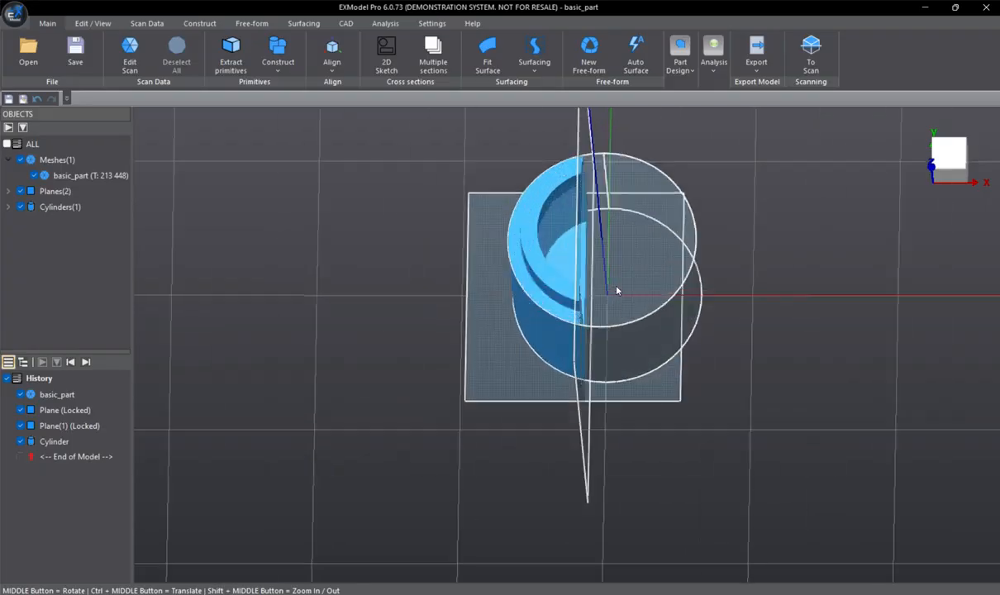
# - Set the view of the aligned part to Isometric
pyautogui.moveTo(616, 290)
pyautogui.mouseDown(button='middle')
pyautogui.moveTo(577, 288)
pyautogui.moveTo(627, 298)
pyautogui.mouseUp(button='middle')
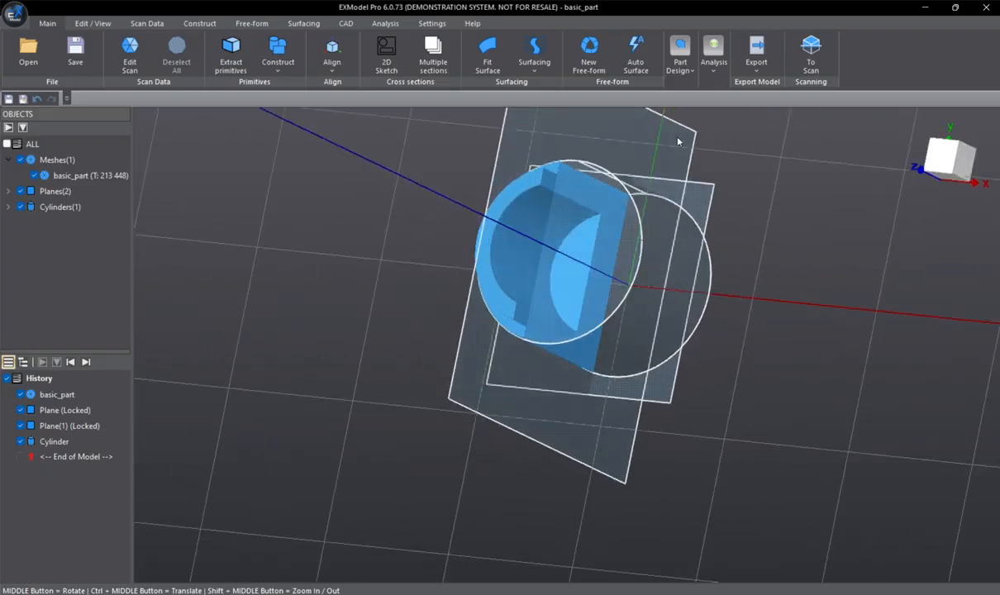
pyautogui.moveTo(916, 203)
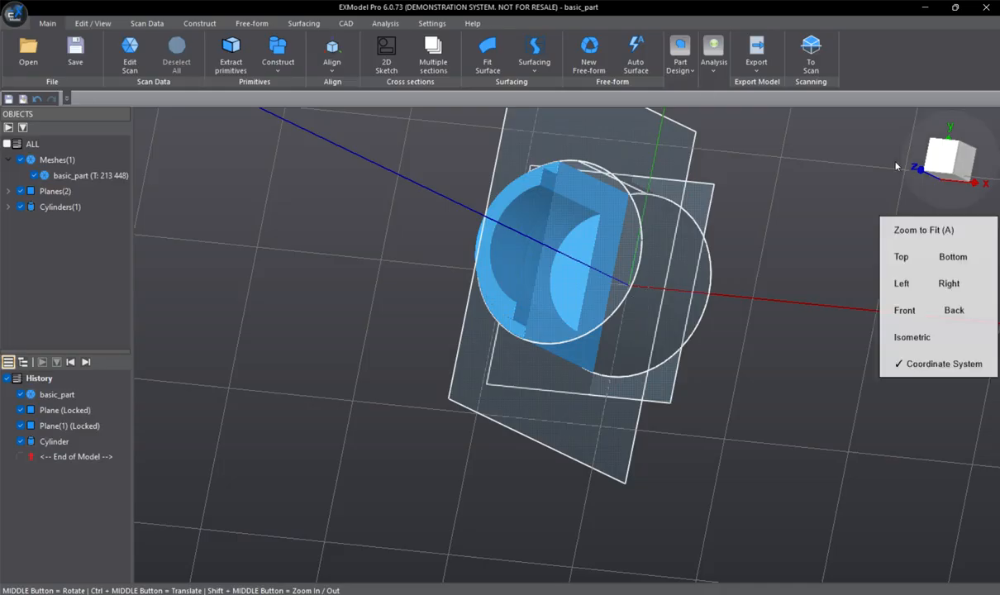
pyautogui.click(938, 345)
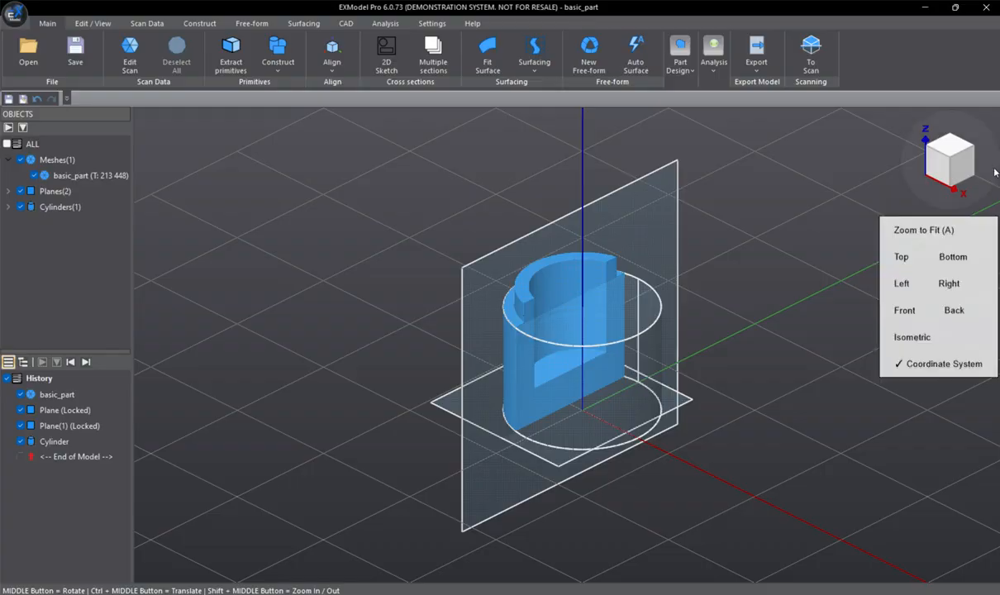